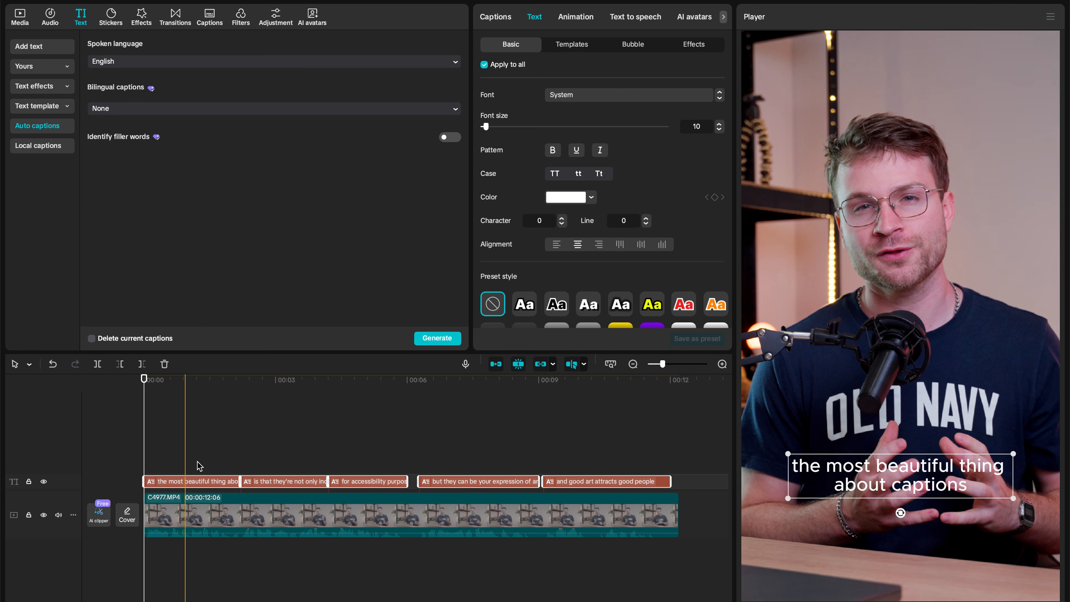
- Add a default text clip above the captions near the start of the timeline and set its font to Inter Bold
{"action": "left_click", "coordinate": [177, 438]}
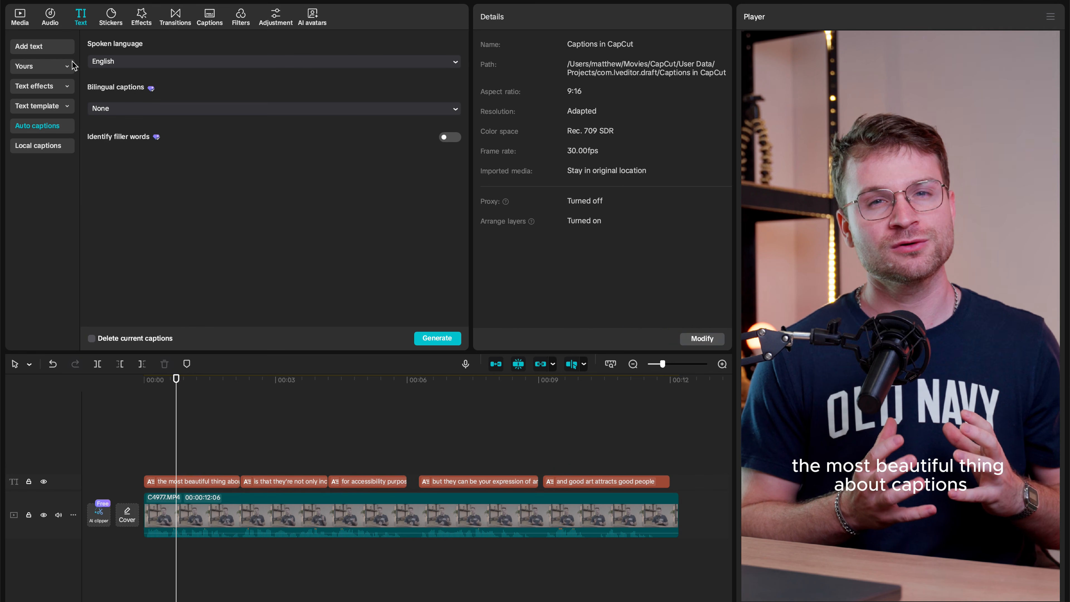
{"action": "left_click", "coordinate": [43, 46]}
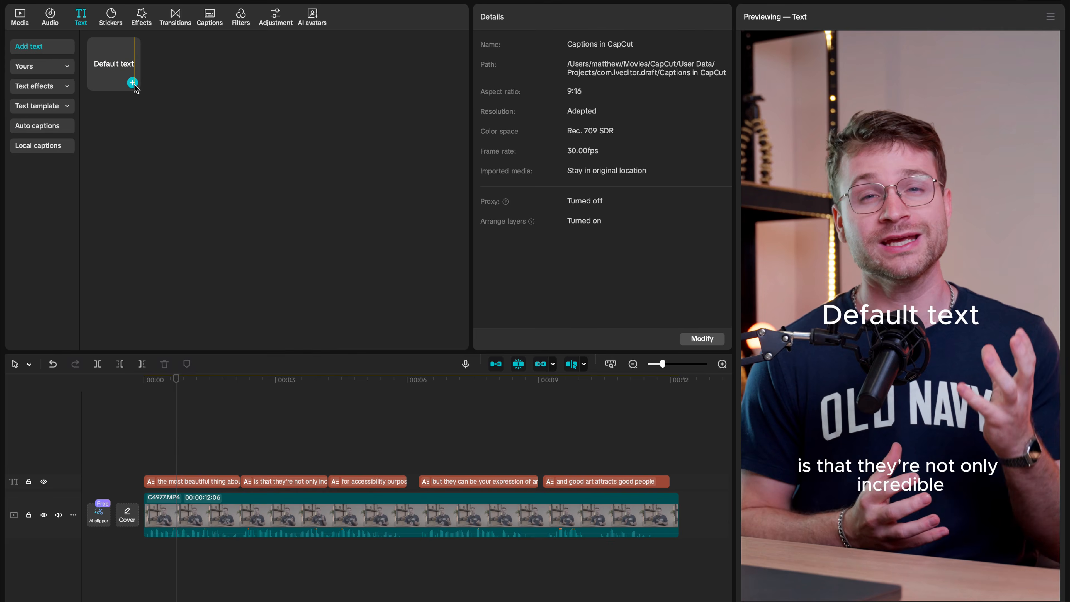
{"action": "left_click", "coordinate": [135, 84]}
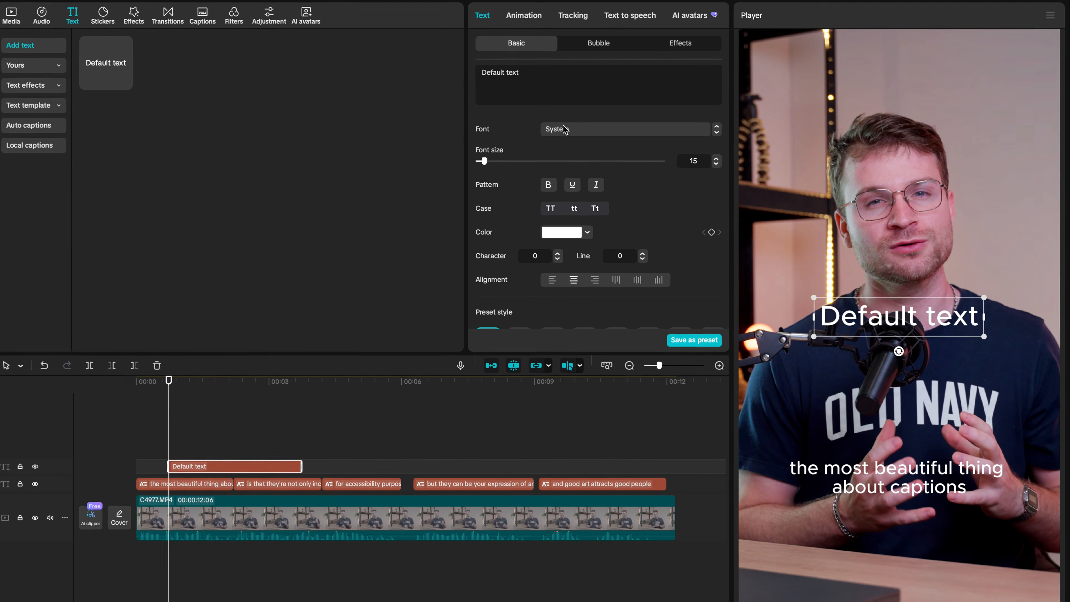
{"action": "left_click", "coordinate": [568, 129]}
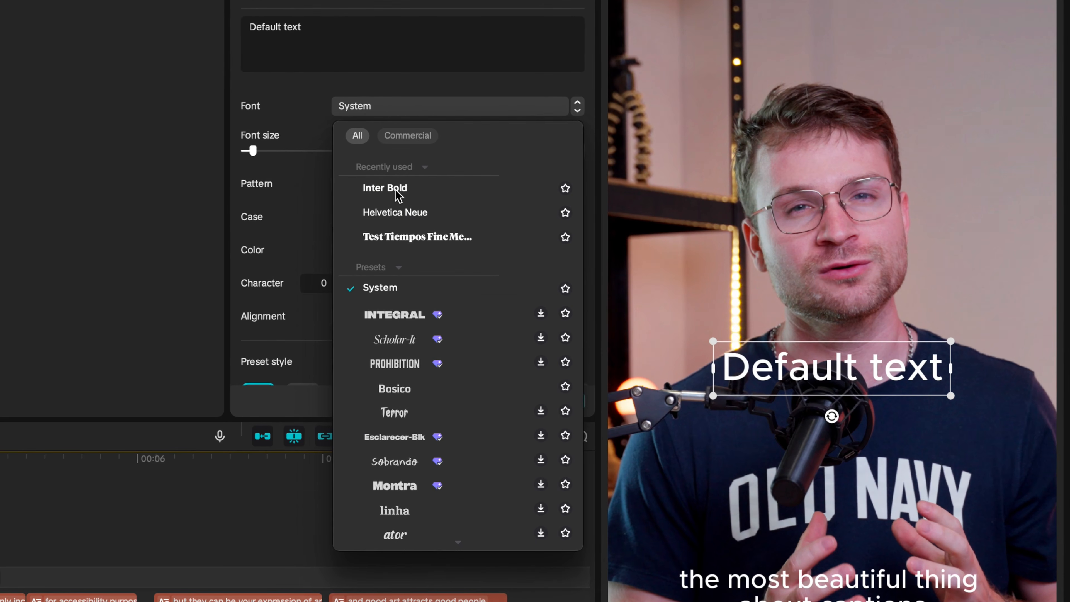
{"action": "left_click", "coordinate": [396, 191]}
- Replace the new clip's text with "the", convert it to uppercase and set the character spacing to -1
{"action": "triple_click", "coordinate": [339, 45]}
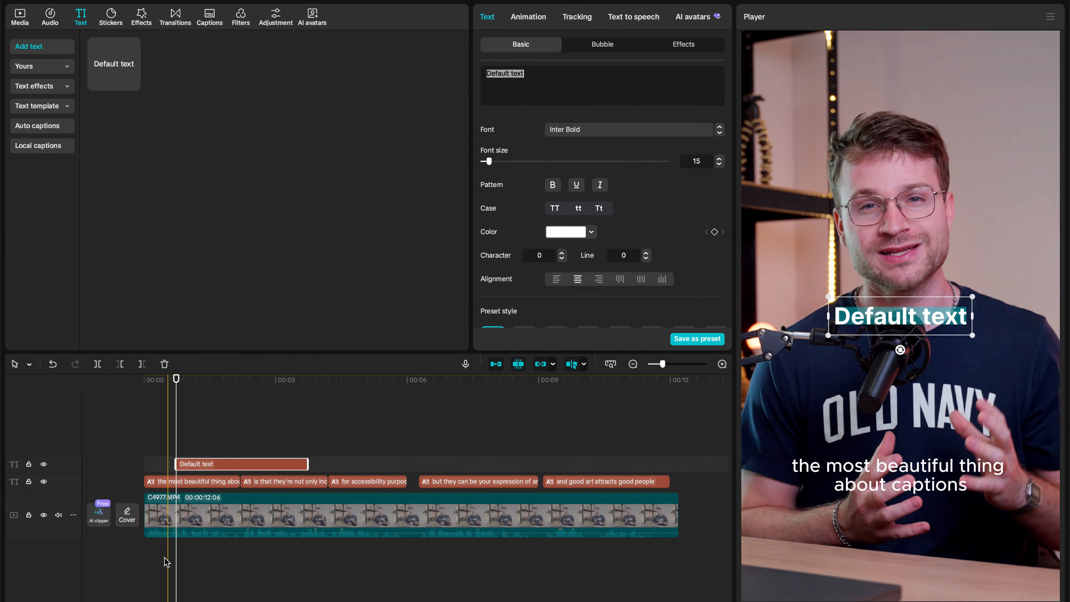
{"action": "scroll", "coordinate": [148, 555], "scroll_direction": "up", "scroll_amount": 3}
{"action": "type", "text": "the"}
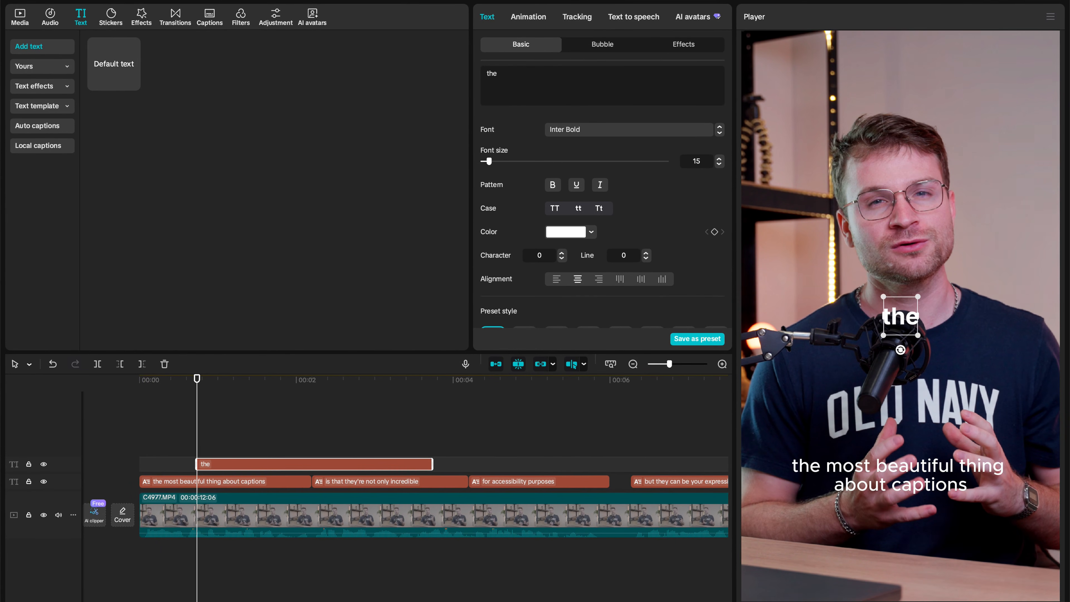
{"action": "left_click", "coordinate": [554, 209]}
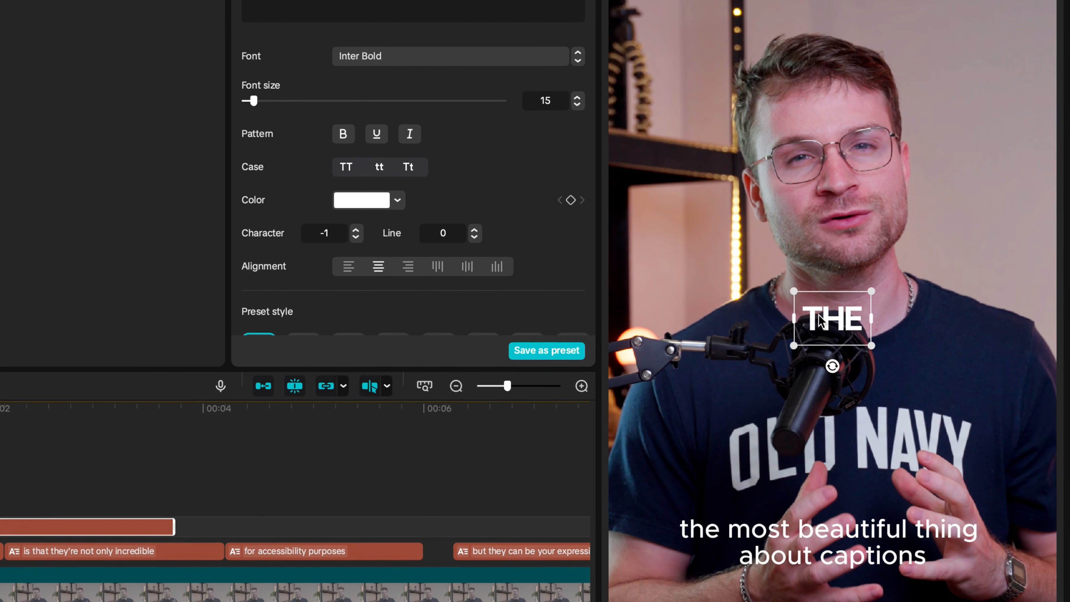
- Give the text a black shadow with 90% opacity, 23% blurriness, distance 10 and angle -70°
{"action": "scroll", "coordinate": [546, 237], "scroll_direction": "down", "scroll_amount": 10}
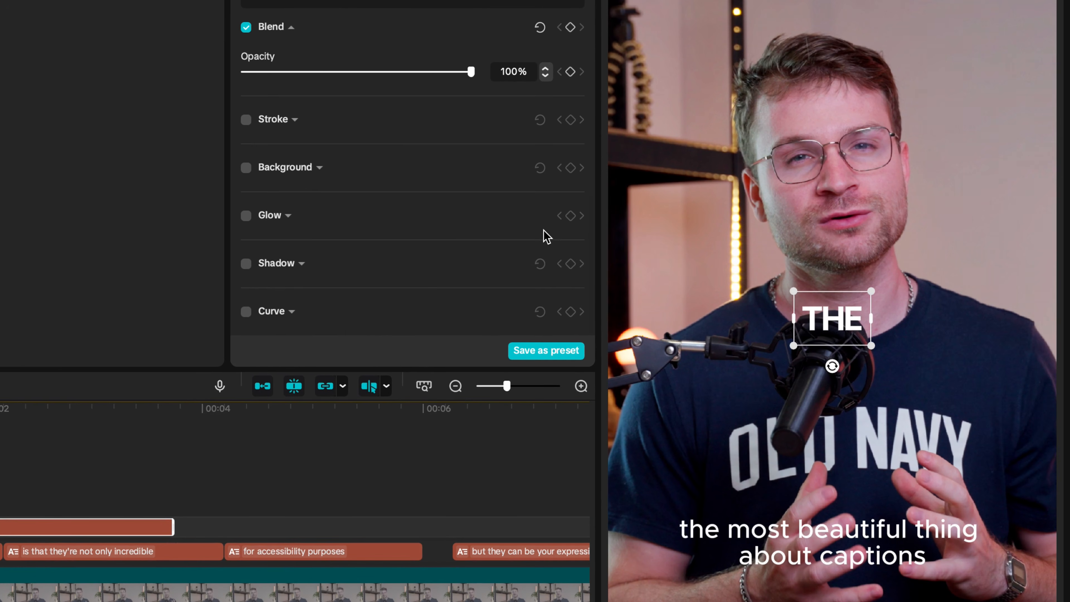
{"action": "left_click", "coordinate": [247, 265]}
{"action": "scroll", "coordinate": [337, 285], "scroll_direction": "down", "scroll_amount": 4}
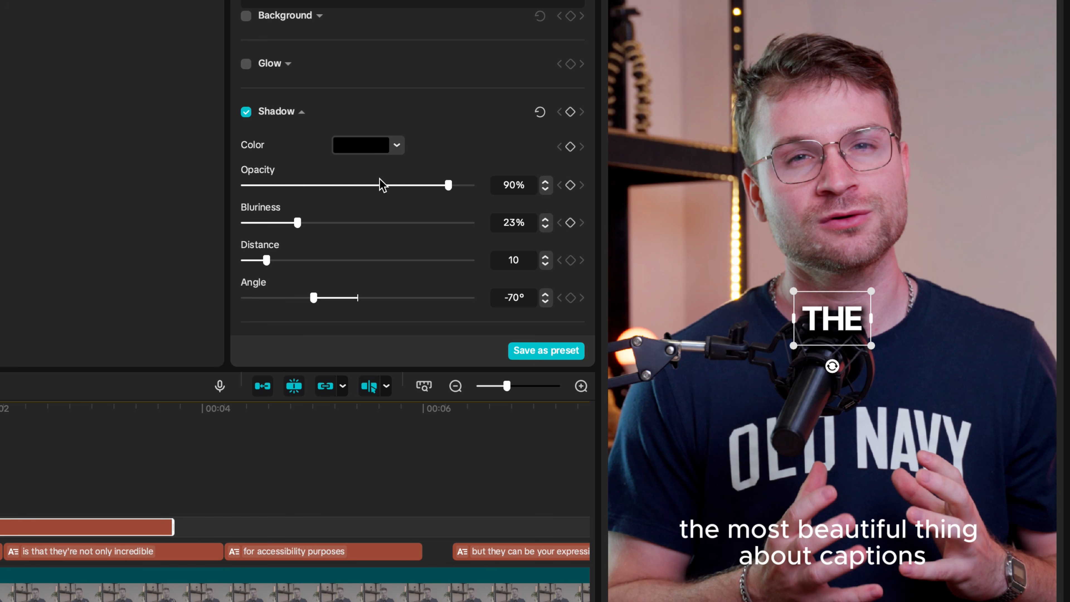
{"action": "scroll", "coordinate": [925, 398], "scroll_direction": "up", "scroll_amount": 5}
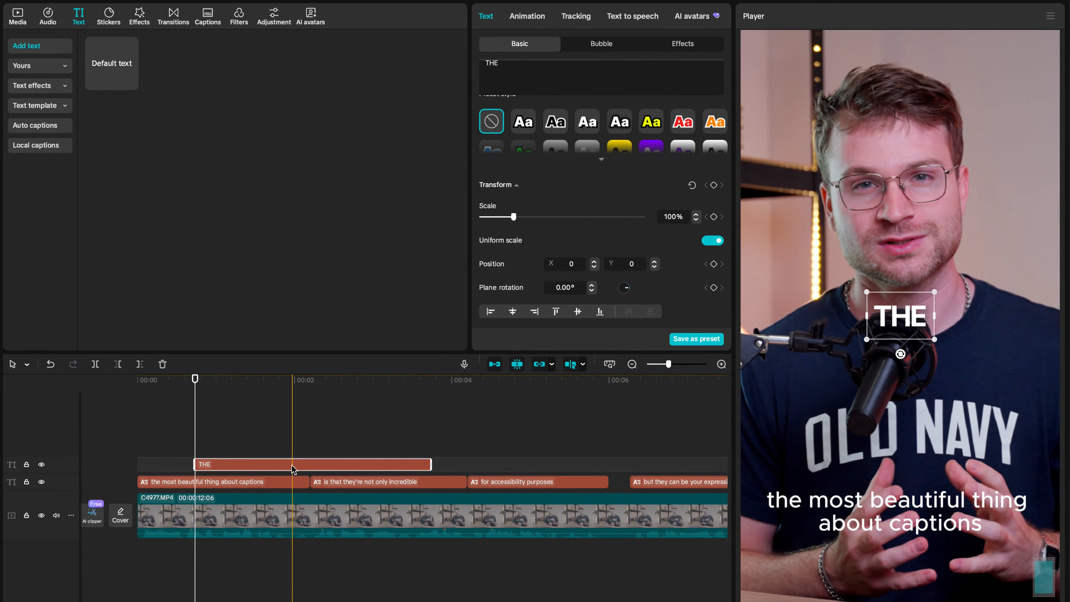
- Move the THE clip to the start of the timeline and trim its end to about 1.3 seconds
{"action": "left_click_drag", "start_coordinate": [238, 465], "coordinate": [240, 467]}
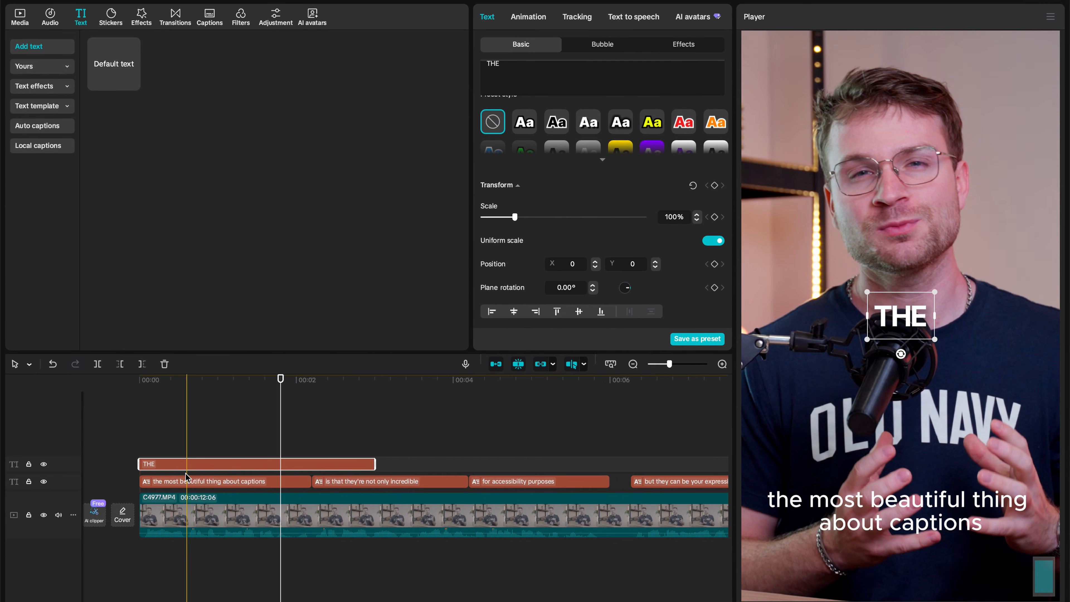
{"action": "key", "text": "space"}
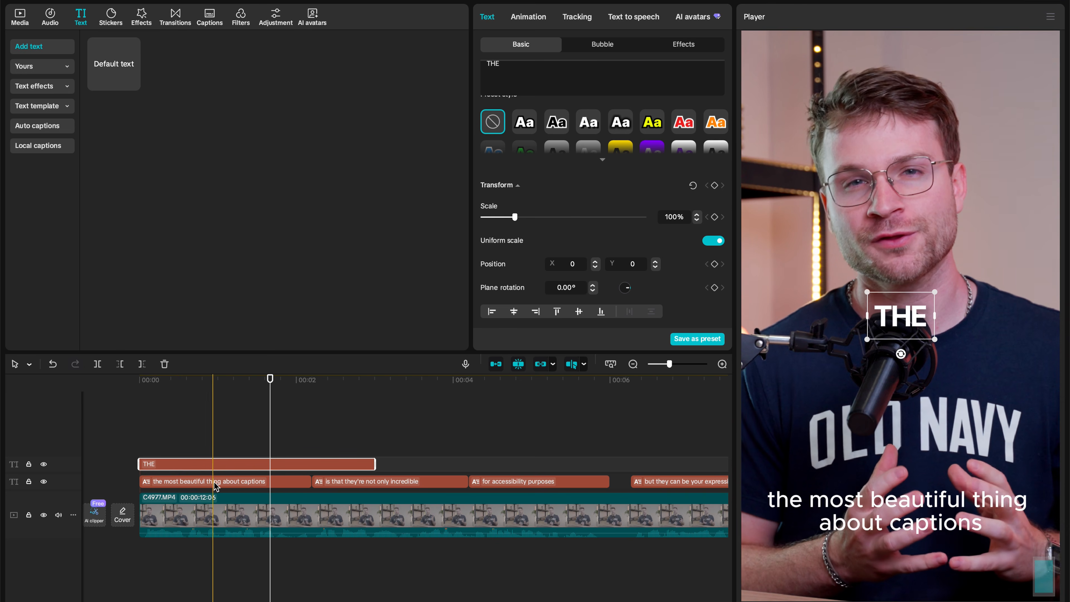
{"action": "left_click", "coordinate": [242, 517]}
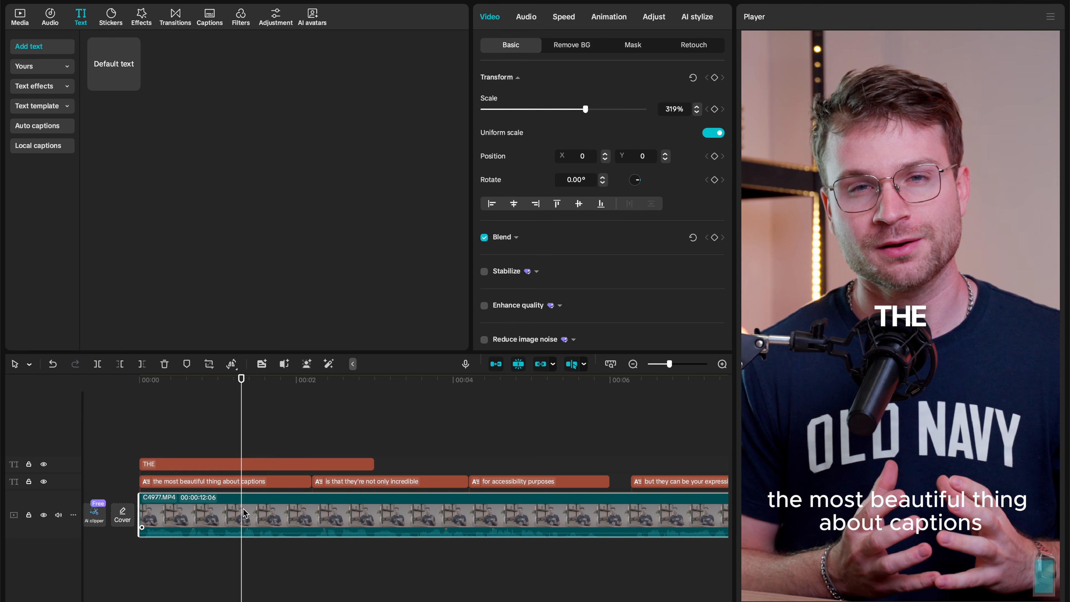
{"action": "left_click", "coordinate": [243, 467]}
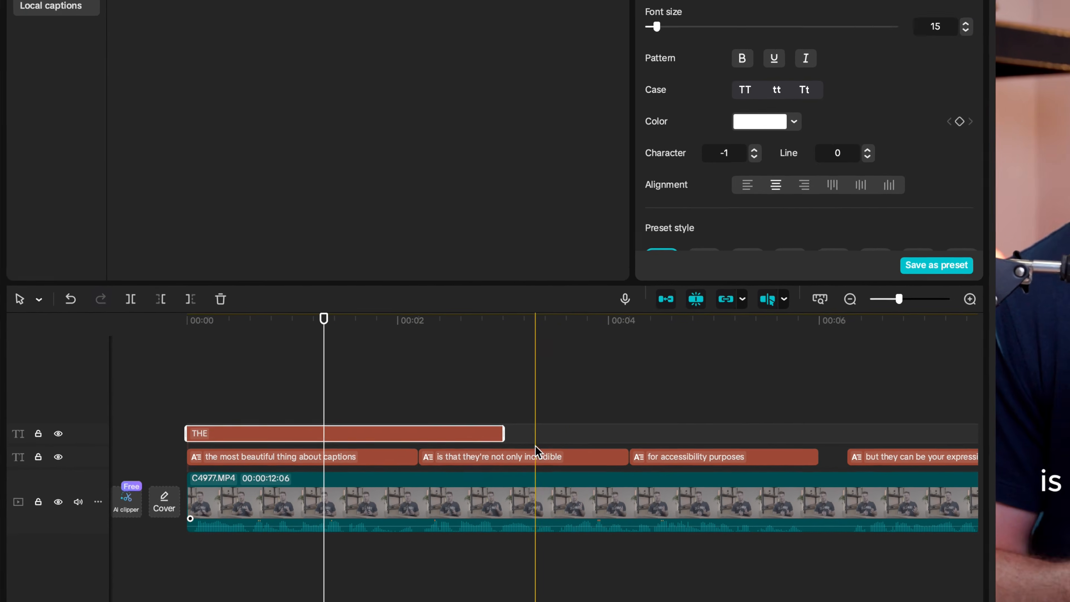
{"action": "left_click_drag", "start_coordinate": [469, 427], "coordinate": [345, 435]}
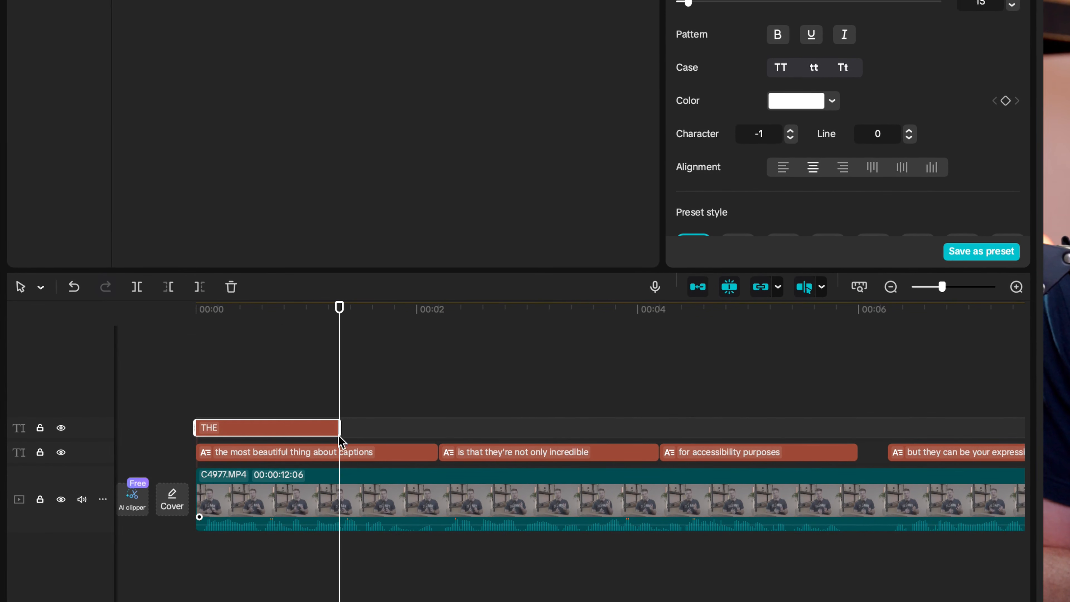
- Add Transform and Blend keyframes at the very start of the THE clip
{"action": "left_click", "coordinate": [197, 307]}
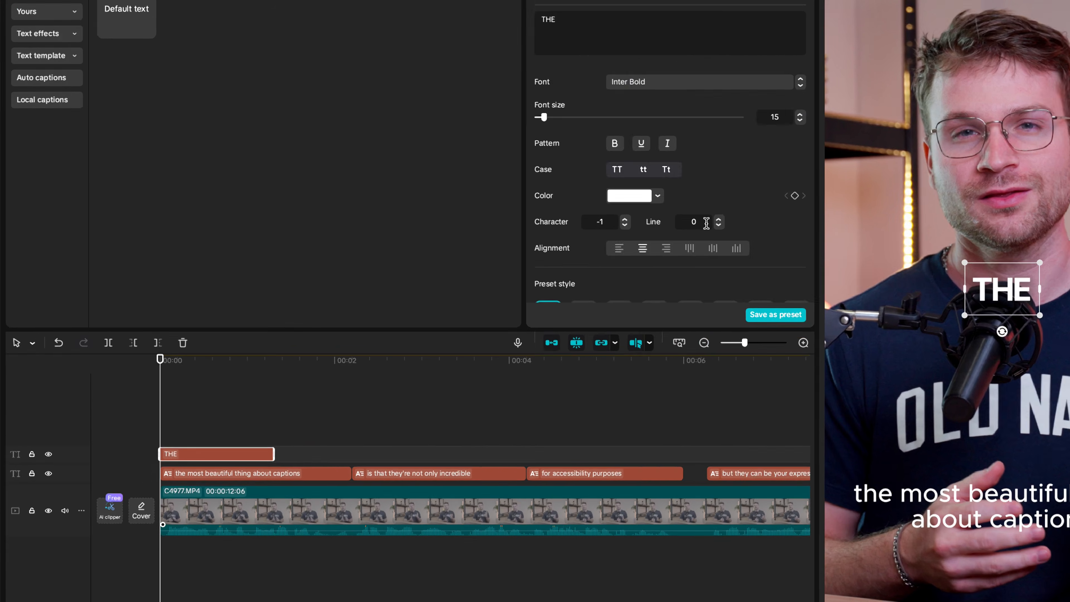
{"action": "scroll", "coordinate": [707, 222], "scroll_direction": "down", "scroll_amount": 5}
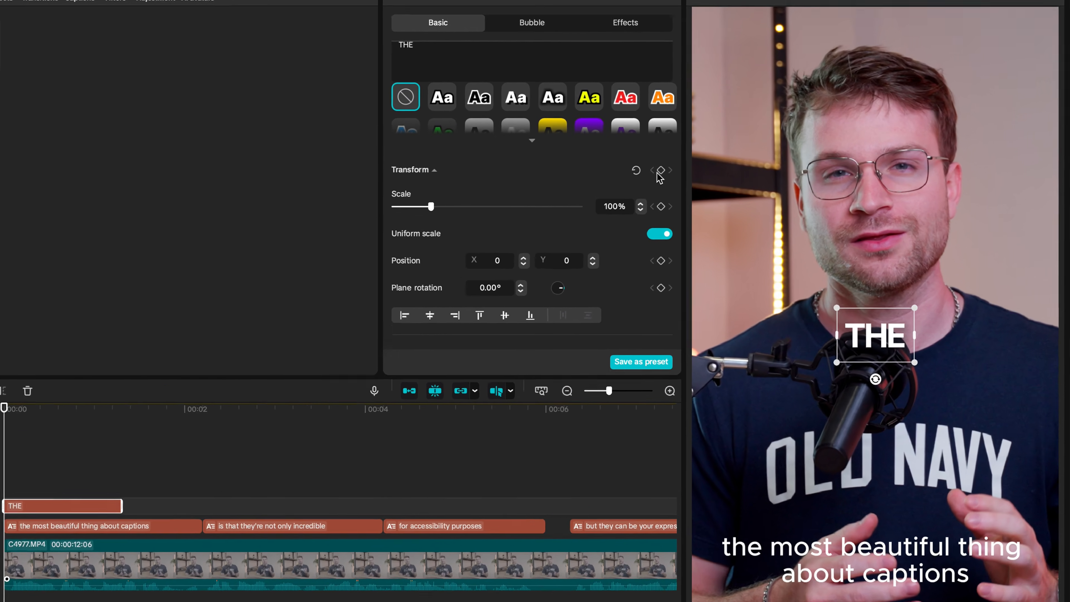
{"action": "left_click", "coordinate": [661, 170]}
{"action": "scroll", "coordinate": [530, 255], "scroll_direction": "down", "scroll_amount": 3}
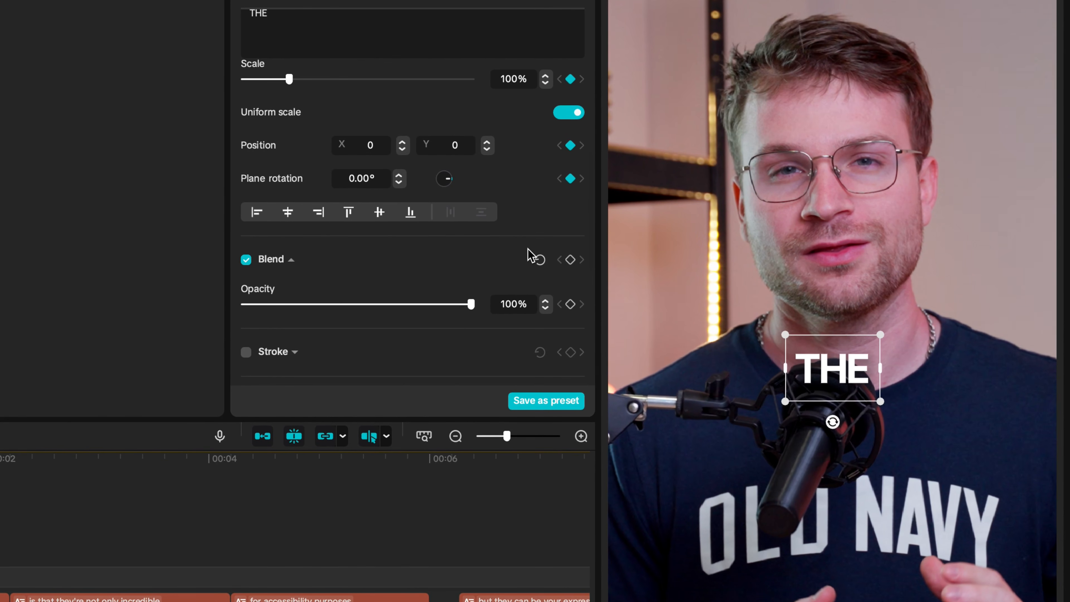
{"action": "left_click", "coordinate": [569, 260]}
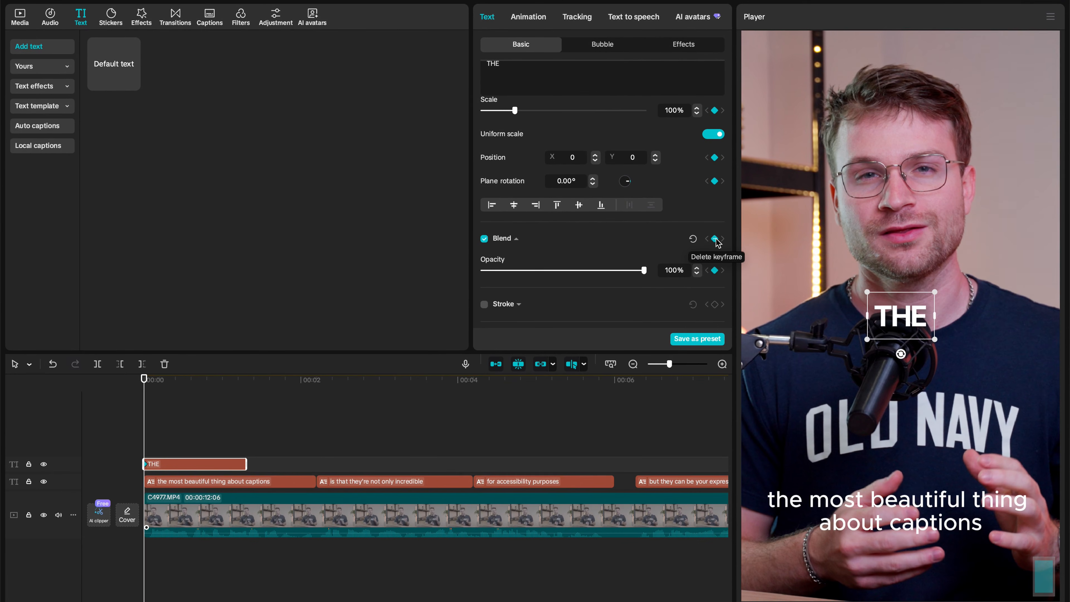
- Add Transform and Blend keyframes to the THE clip at the 12-frame mark
{"action": "key", "text": "space"}
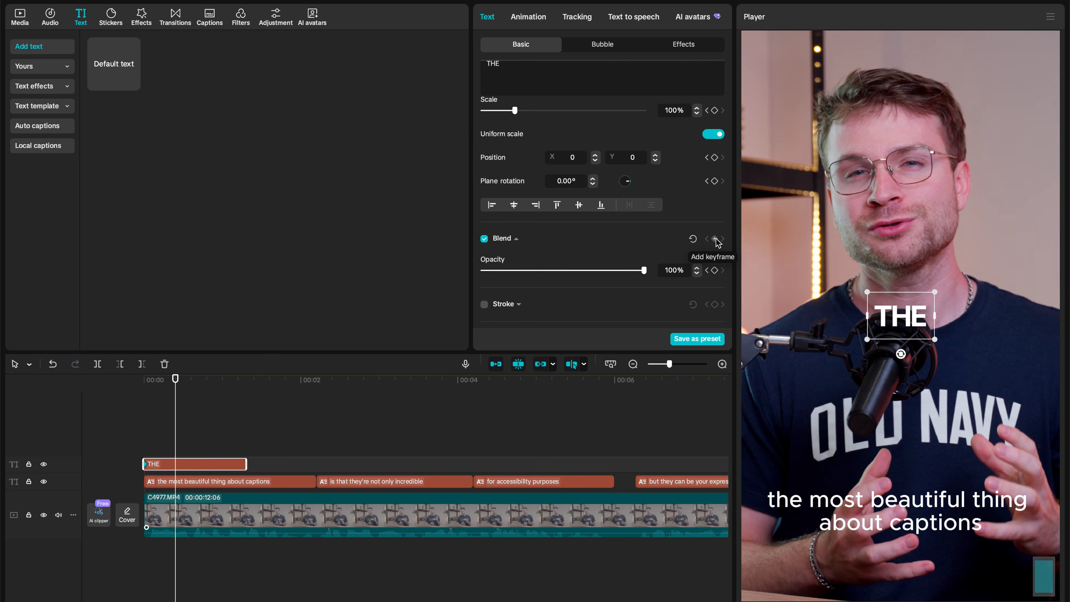
{"action": "scroll", "coordinate": [222, 460], "scroll_direction": "up", "scroll_amount": 3, "text": "ctrl"}
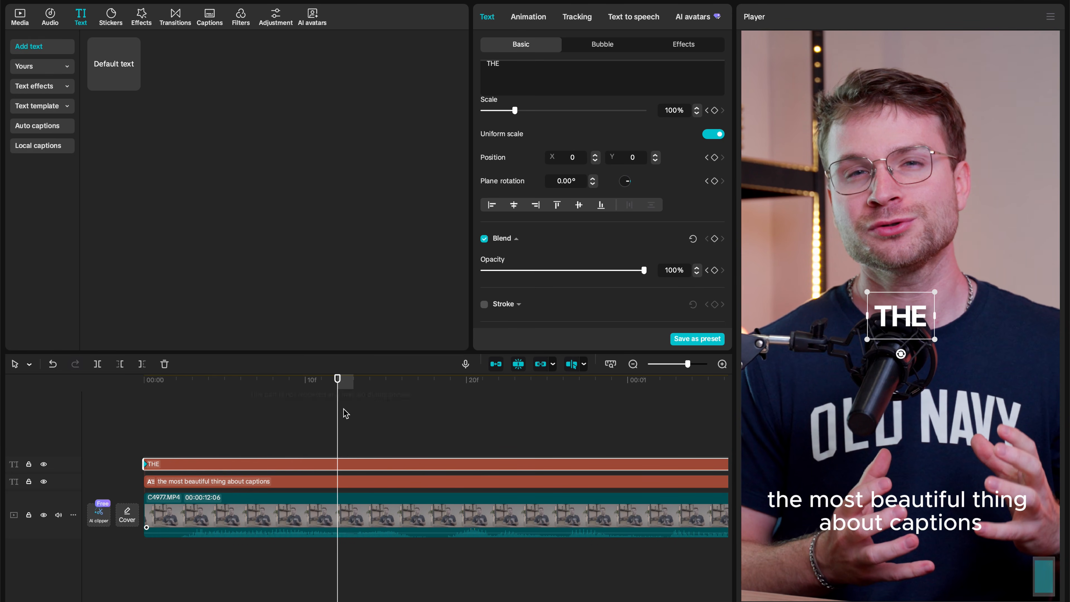
{"action": "scroll", "coordinate": [346, 414], "scroll_direction": "down", "scroll_amount": 3, "text": "ctrl"}
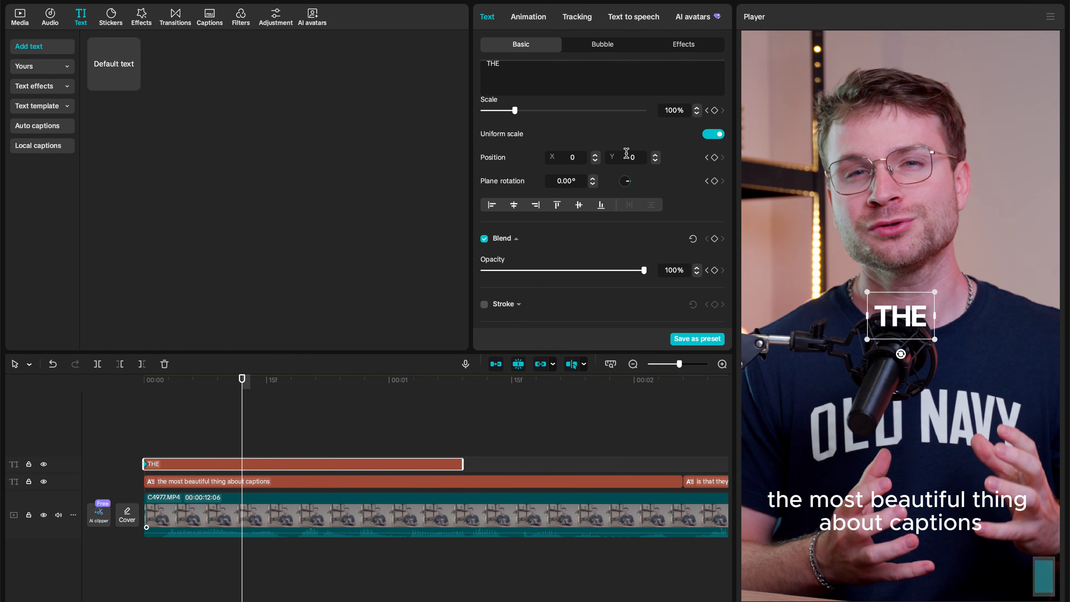
{"action": "scroll", "coordinate": [628, 153], "scroll_direction": "up", "scroll_amount": 2}
{"action": "left_click", "coordinate": [714, 123]}
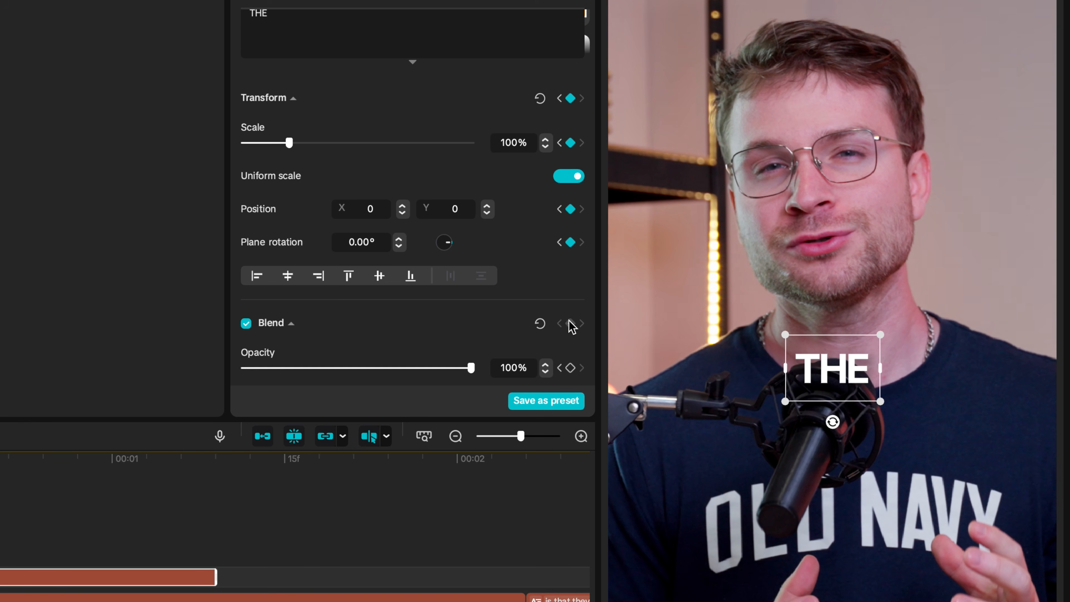
- At the THE clip's first keyframe, set the opacity to 0% and the Y position to -100, and preview the motion
{"action": "scroll", "coordinate": [476, 359], "scroll_direction": "down", "scroll_amount": 2}
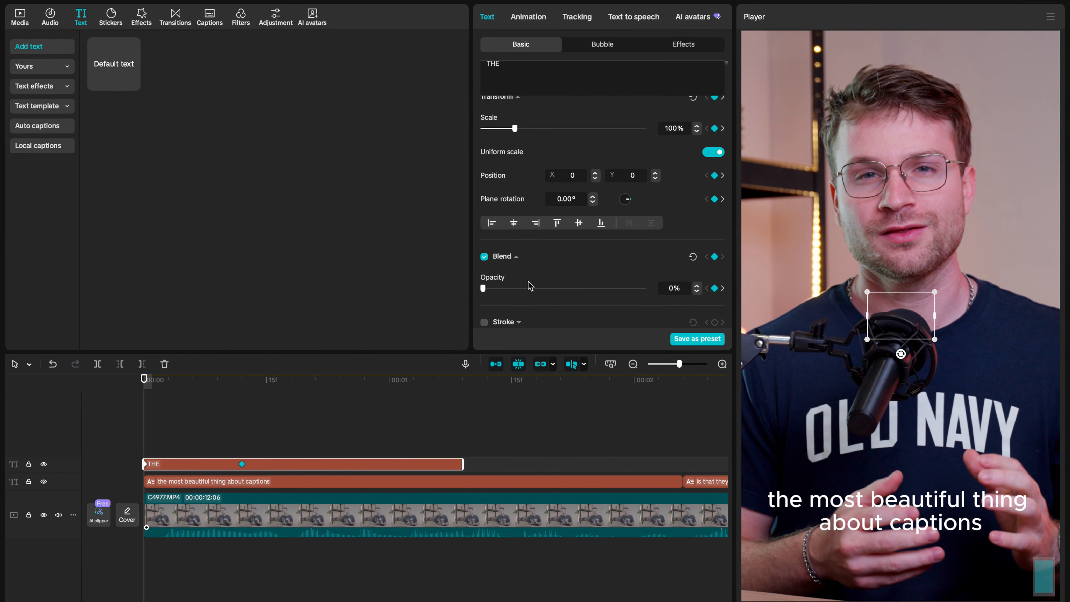
{"action": "scroll", "coordinate": [575, 283], "scroll_direction": "up", "scroll_amount": 3}
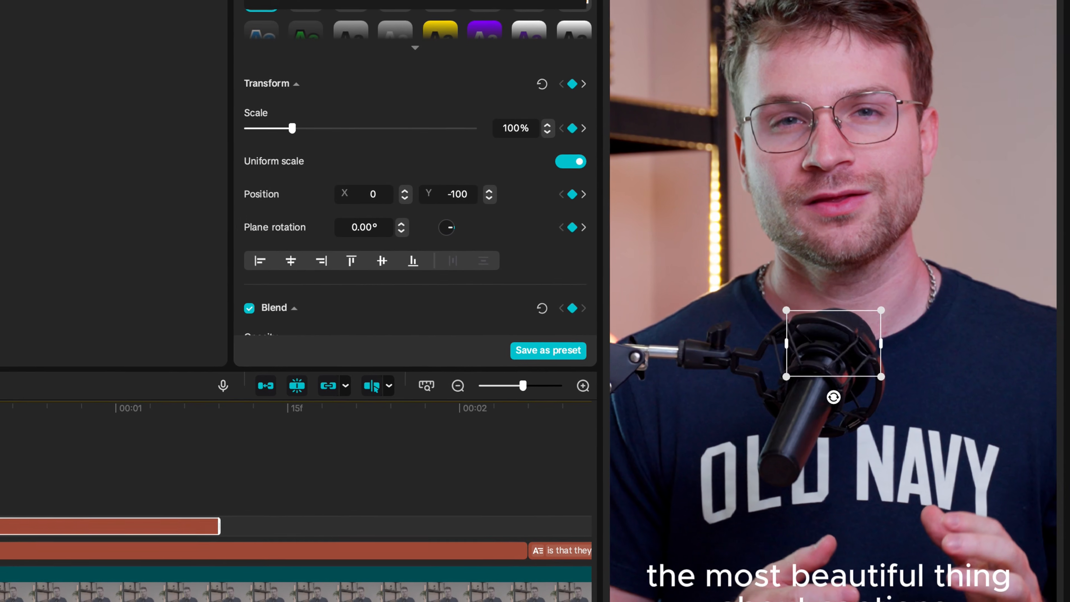
{"action": "left_click_drag", "start_coordinate": [144, 379], "coordinate": [168, 380]}
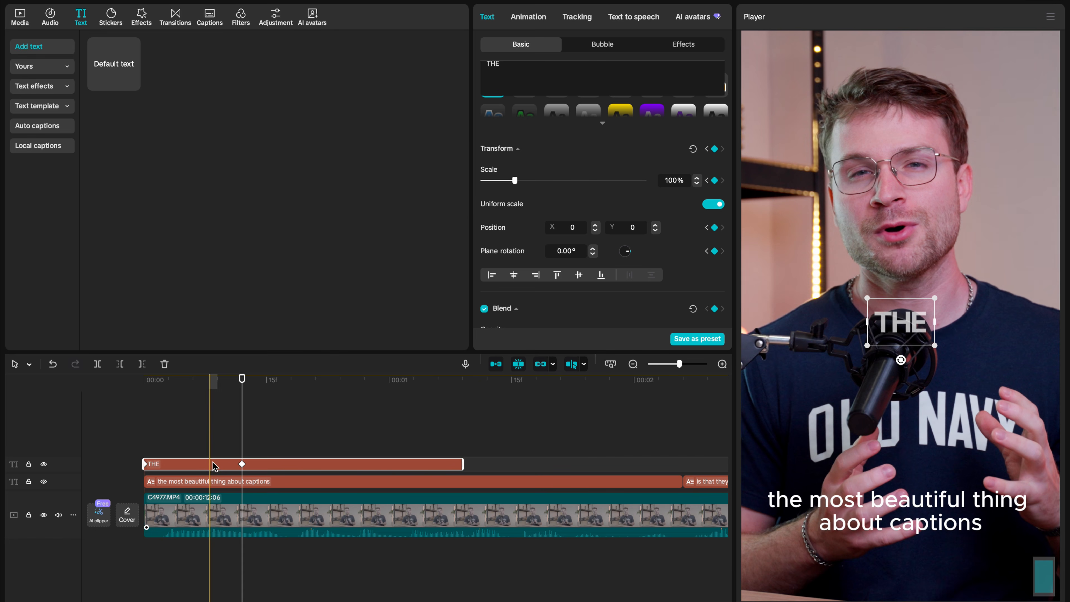
- Show the THE clip's variable speed animation, collapse the Scale curve, expand the y curve and select its second keyframe
{"action": "right_click", "coordinate": [214, 466]}
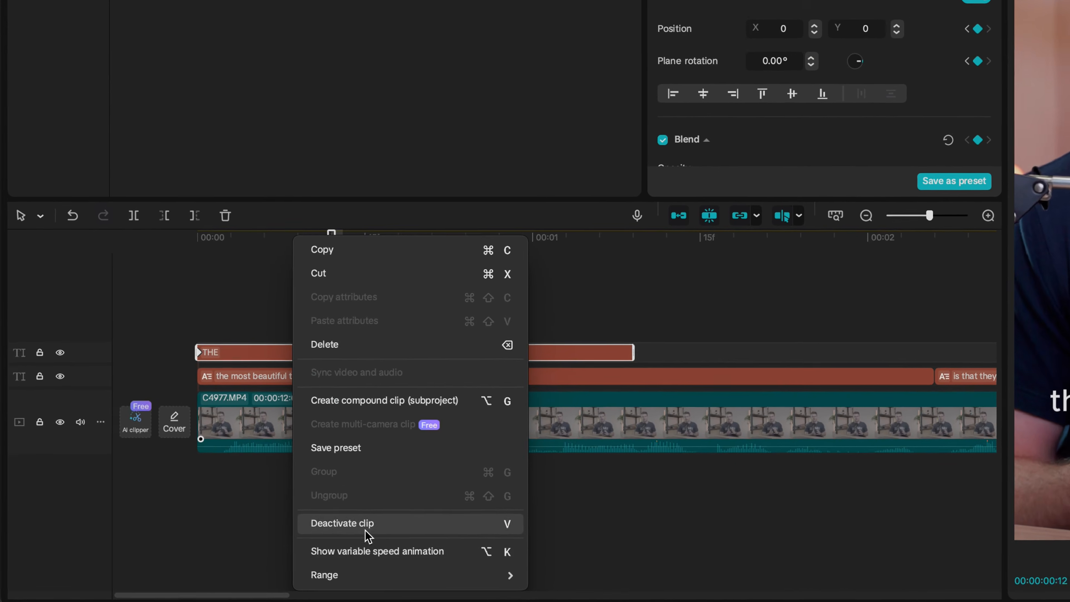
{"action": "left_click", "coordinate": [275, 600]}
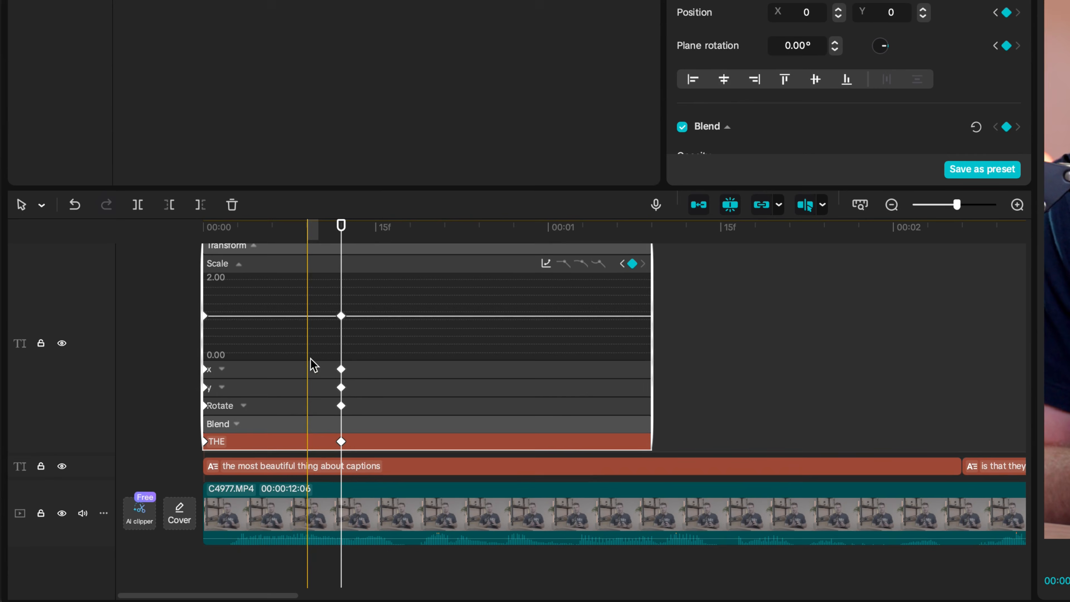
{"action": "scroll", "coordinate": [295, 338], "scroll_direction": "up", "scroll_amount": 1}
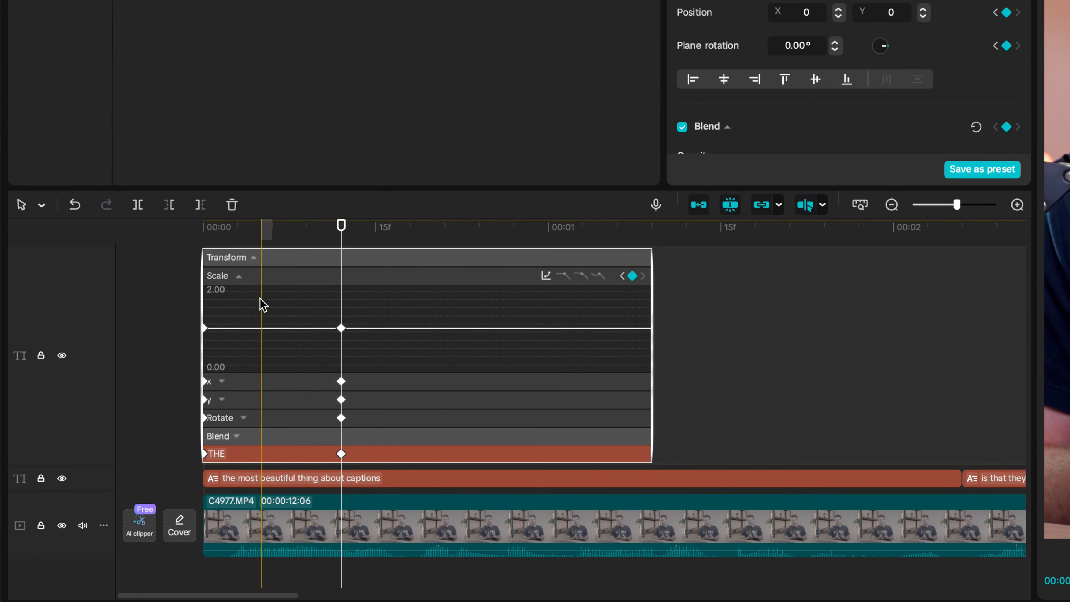
{"action": "left_click", "coordinate": [240, 276]}
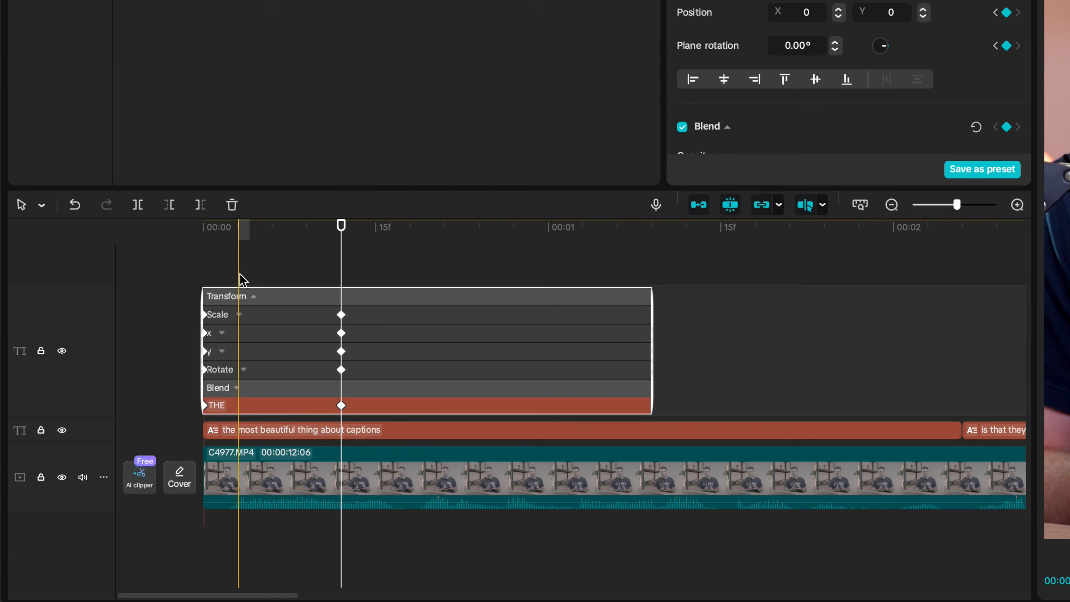
{"action": "left_click", "coordinate": [227, 355]}
{"action": "left_click", "coordinate": [341, 351]}
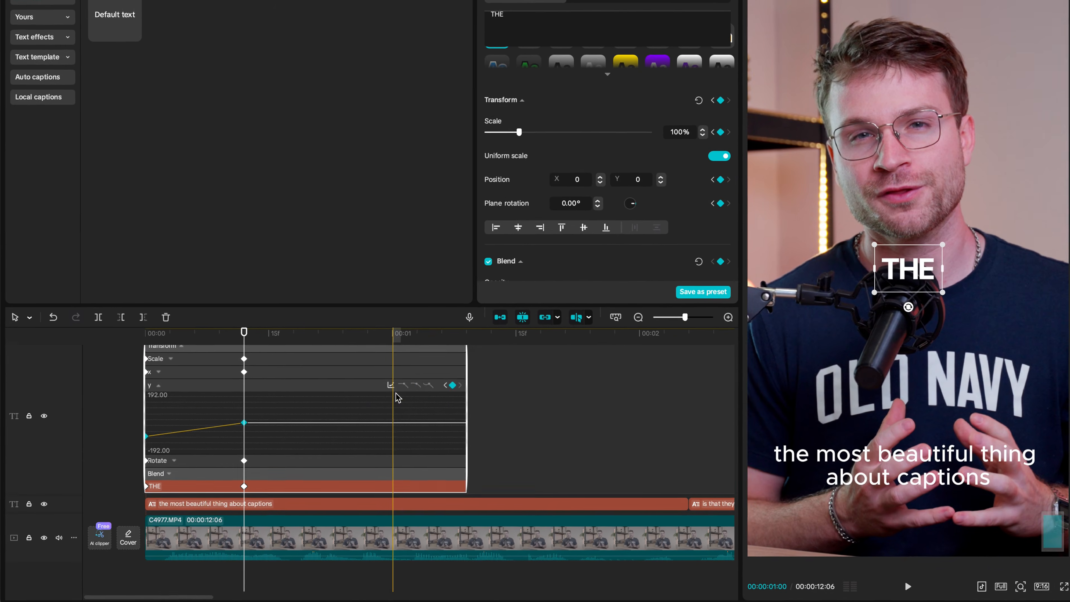
- Apply the Quad Ease preset to the y curve and extend the second keyframe's handle back toward the clip's start
{"action": "left_click", "coordinate": [521, 314]}
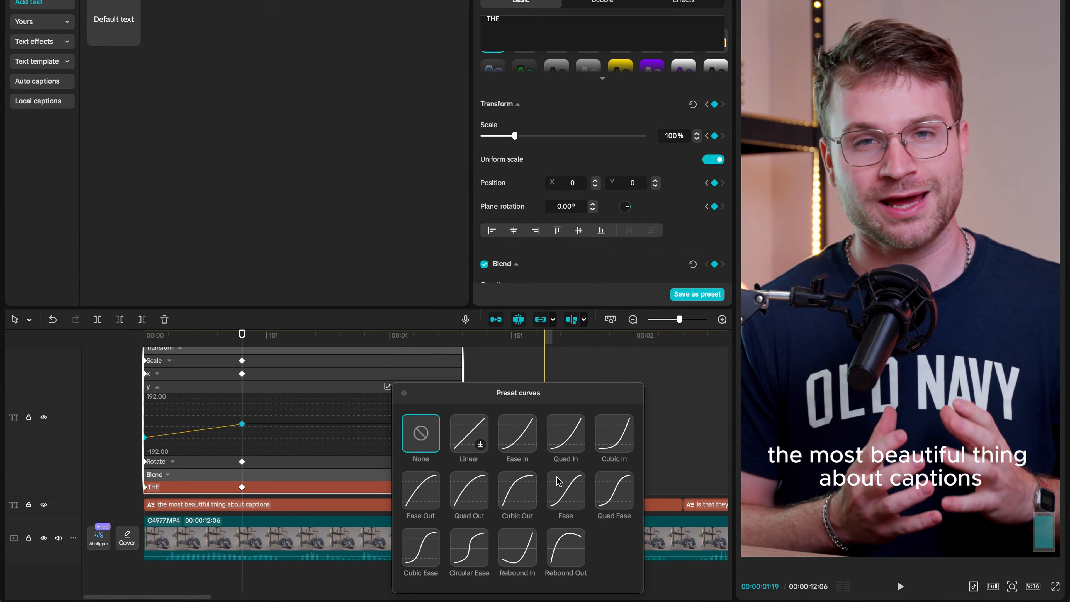
{"action": "left_click", "coordinate": [614, 498]}
{"action": "left_click", "coordinate": [242, 424]}
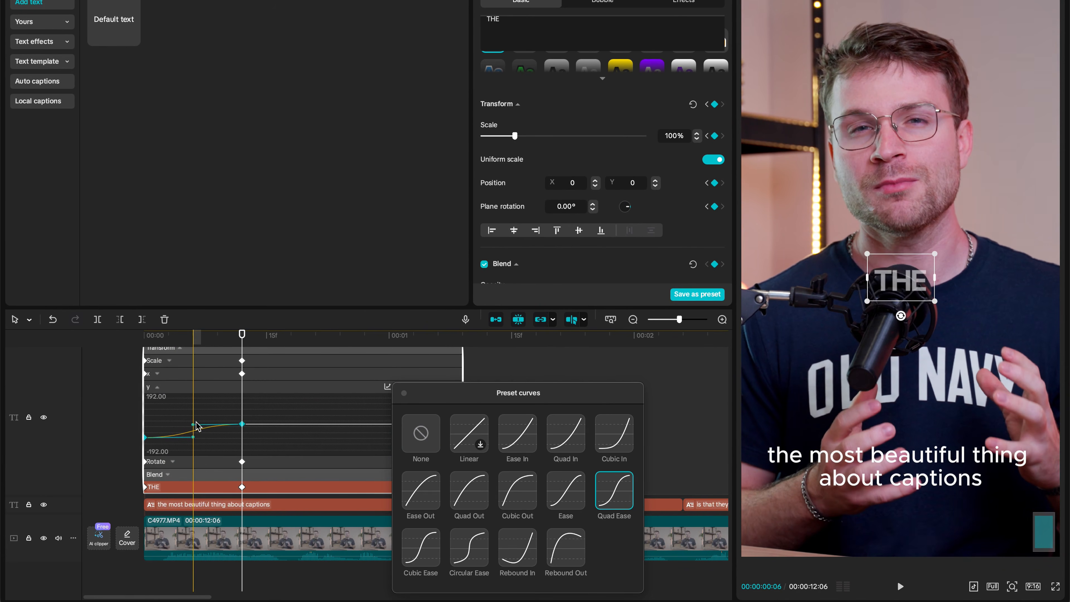
{"action": "left_click_drag", "start_coordinate": [192, 425], "coordinate": [190, 426]}
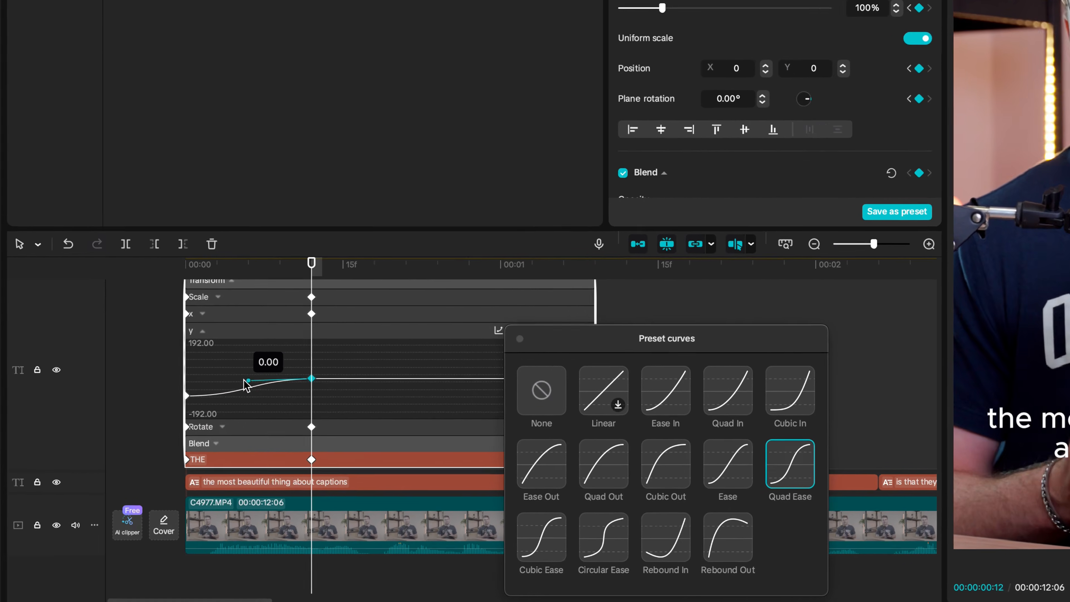
{"action": "left_click_drag", "start_coordinate": [247, 384], "coordinate": [230, 385]}
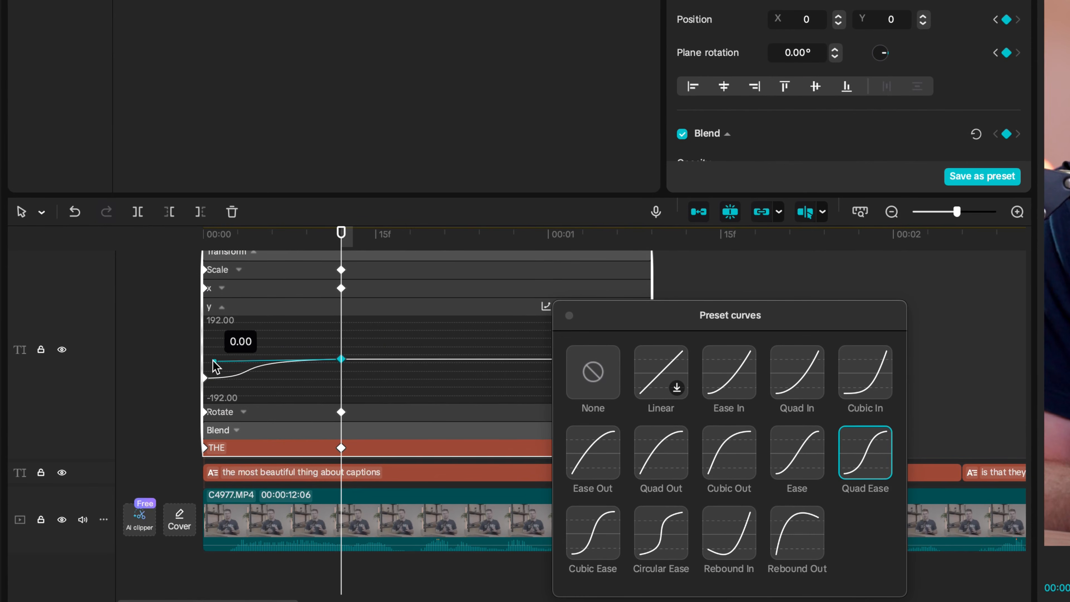
- Close the y curve and apply an ease-in-out curve to the THE clip's opacity keyframes, then hide the variable speed animation
{"action": "left_click", "coordinate": [569, 315]}
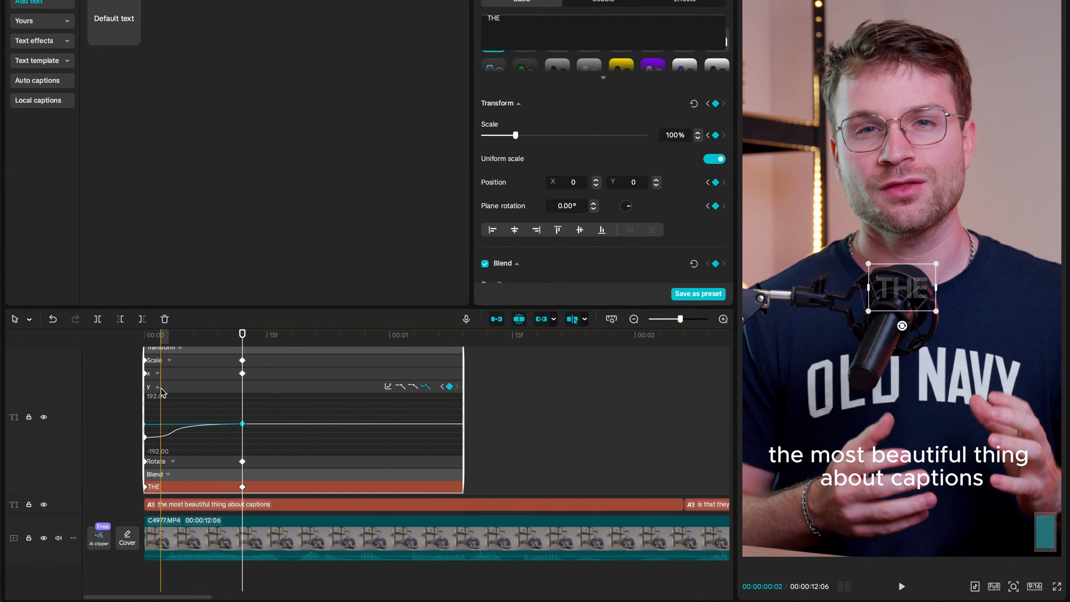
{"action": "left_click", "coordinate": [221, 308]}
{"action": "left_click", "coordinate": [237, 430]}
{"action": "left_click", "coordinate": [426, 413]}
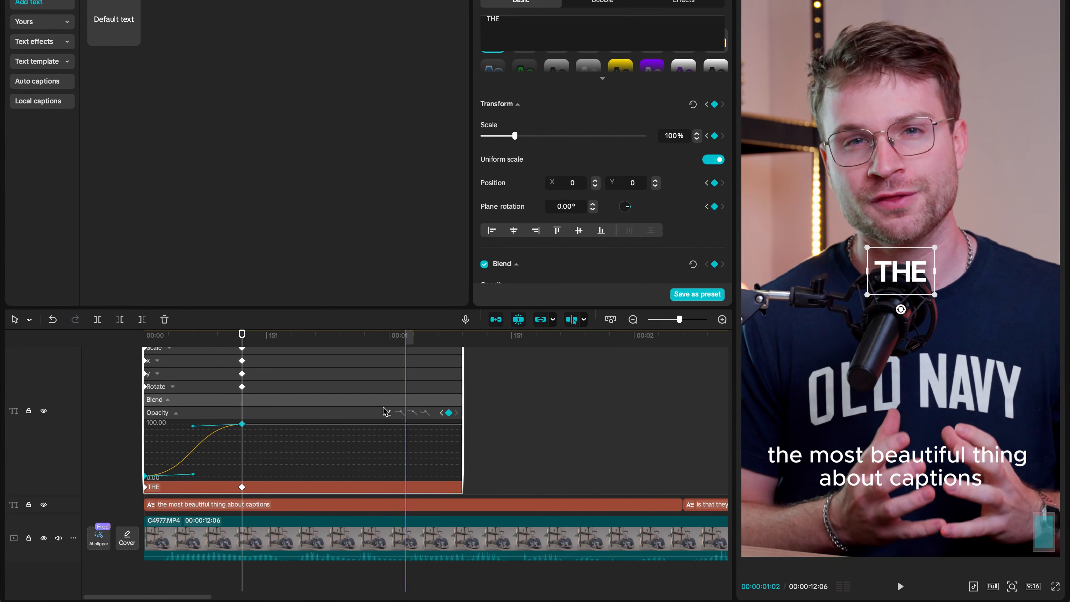
{"action": "left_click", "coordinate": [176, 413]}
{"action": "double_click", "coordinate": [180, 473]}
- Apply the Blur animation to the THE clip as both its In and its Out animation
{"action": "left_click", "coordinate": [521, 1]}
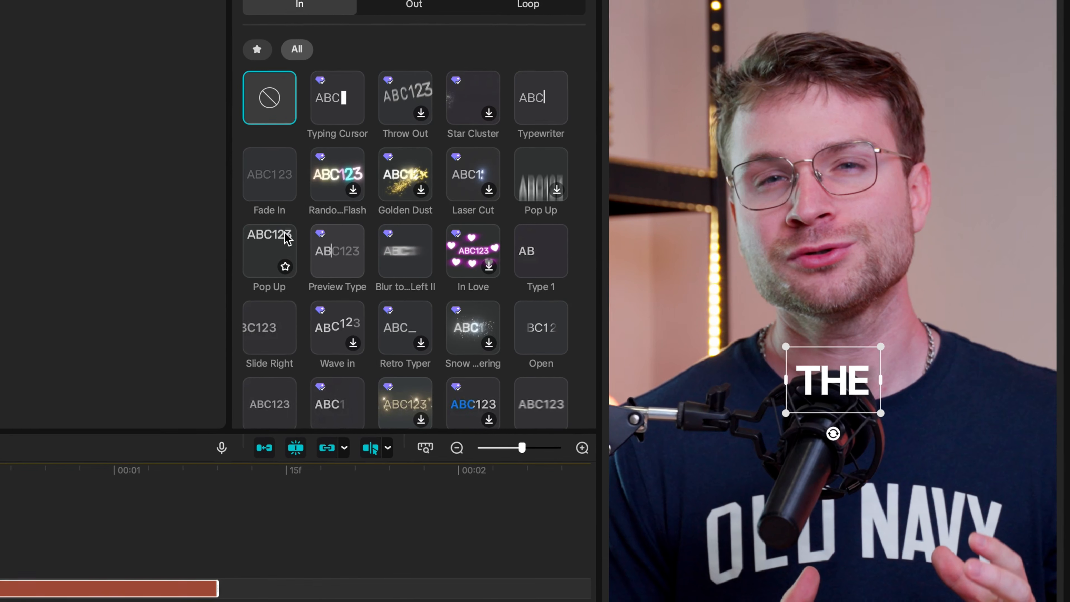
{"action": "scroll", "coordinate": [282, 239], "scroll_direction": "down", "scroll_amount": 3}
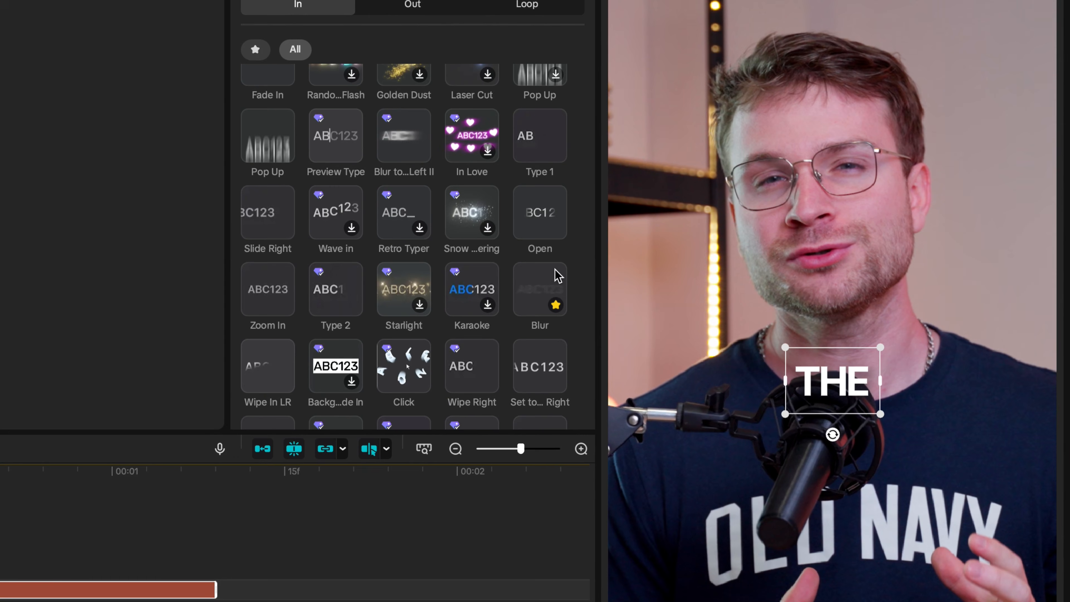
{"action": "left_click", "coordinate": [543, 283]}
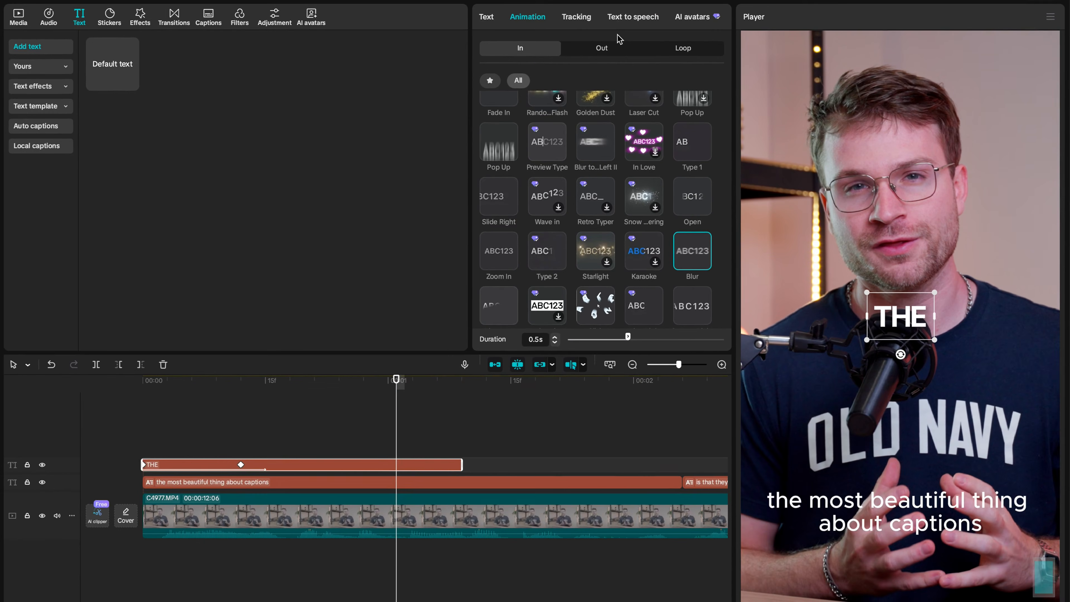
{"action": "left_click", "coordinate": [421, 5]}
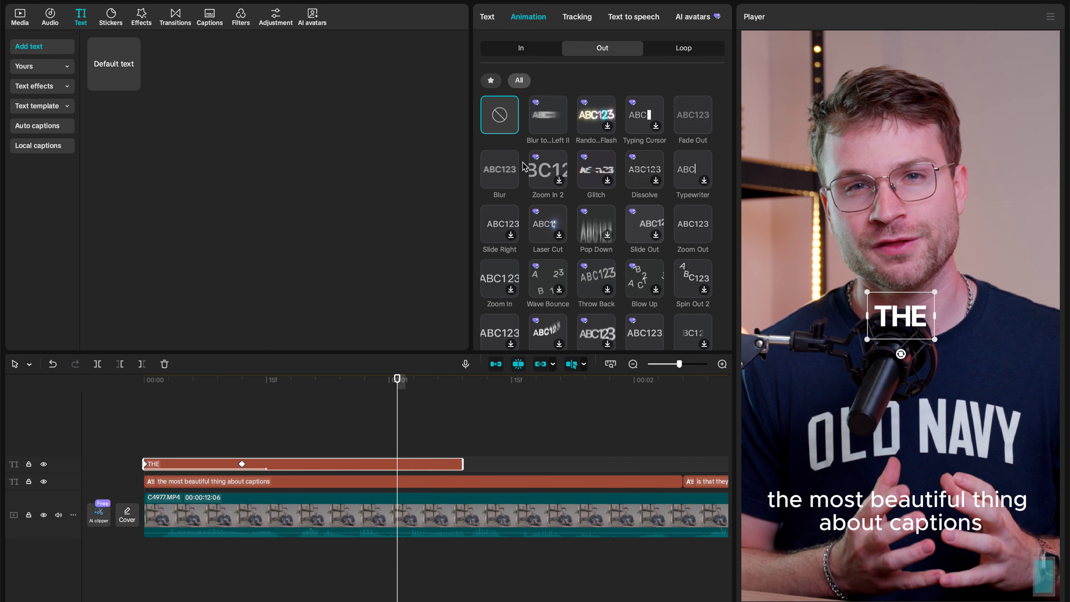
{"action": "left_click", "coordinate": [498, 170]}
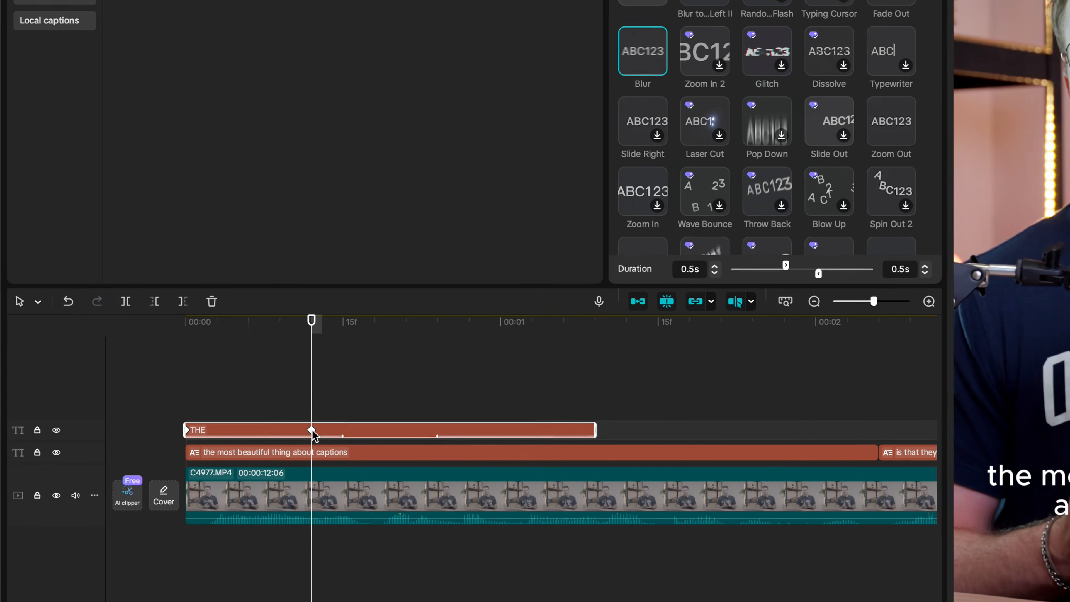
- Move the THE clip's second keyframe to about frame 17, reapply Quad Ease to its y curve with an extended handle, and preview it
{"action": "left_click_drag", "start_coordinate": [243, 465], "coordinate": [244, 465]}
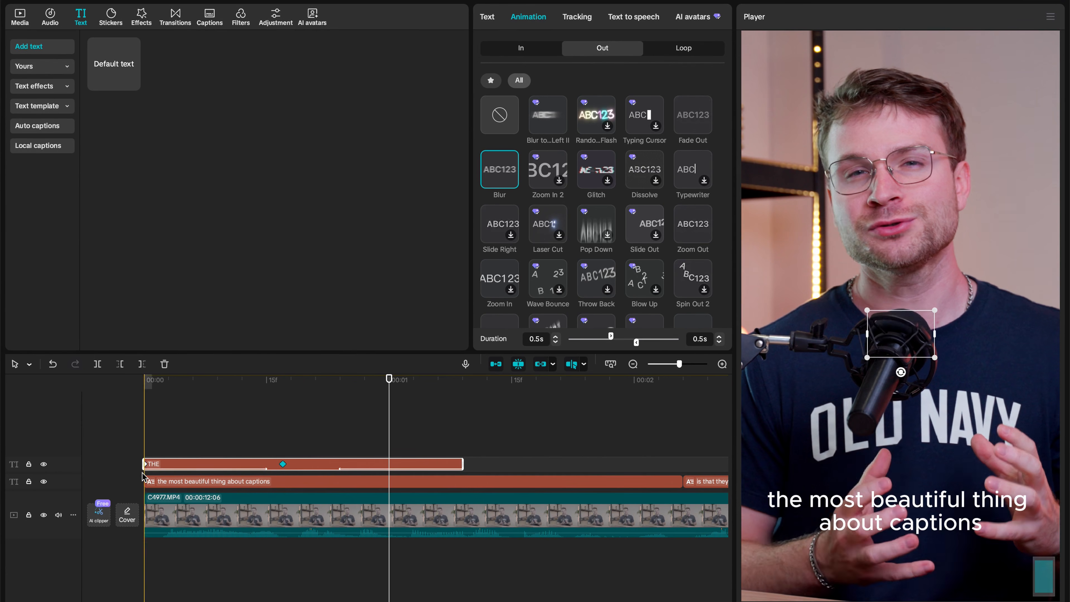
{"action": "left_click", "coordinate": [403, 427]}
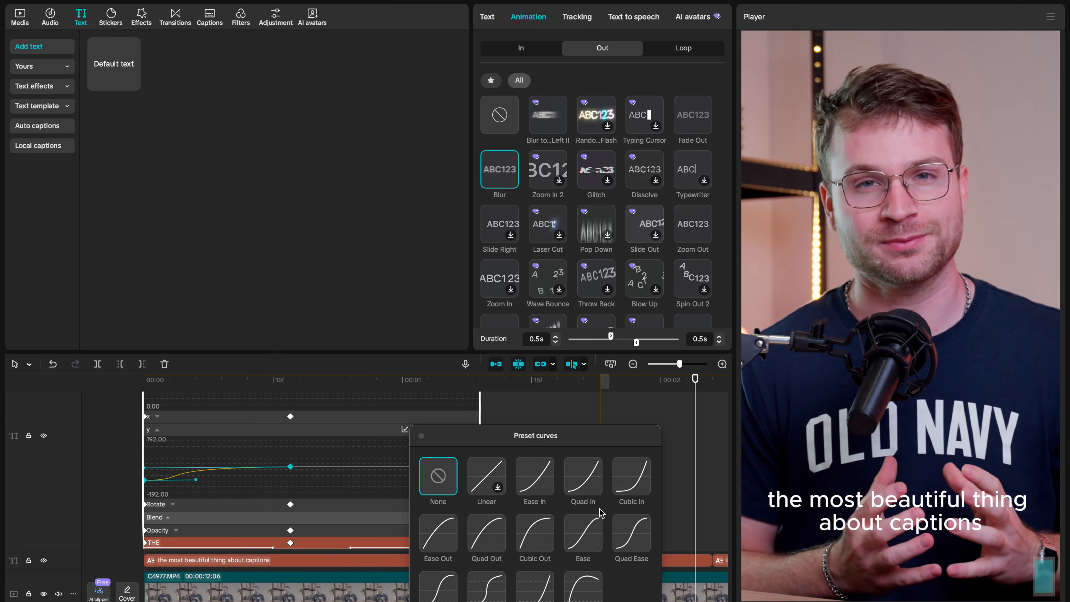
{"action": "left_click", "coordinate": [628, 537]}
{"action": "left_click", "coordinate": [223, 470]}
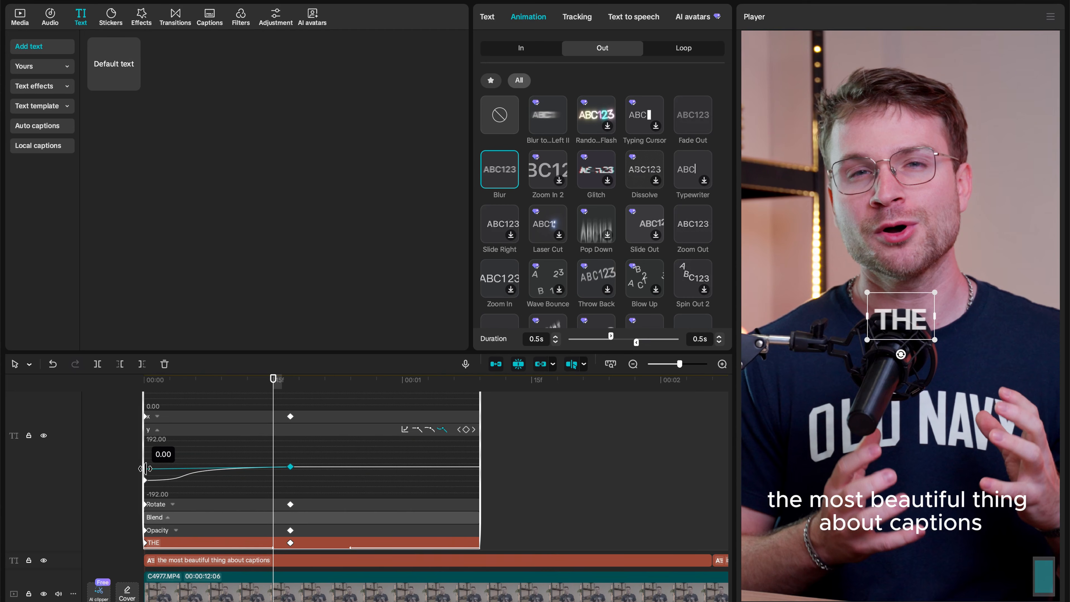
{"action": "key", "text": "space"}
{"action": "key", "text": "space"}
{"action": "key", "text": "space"}
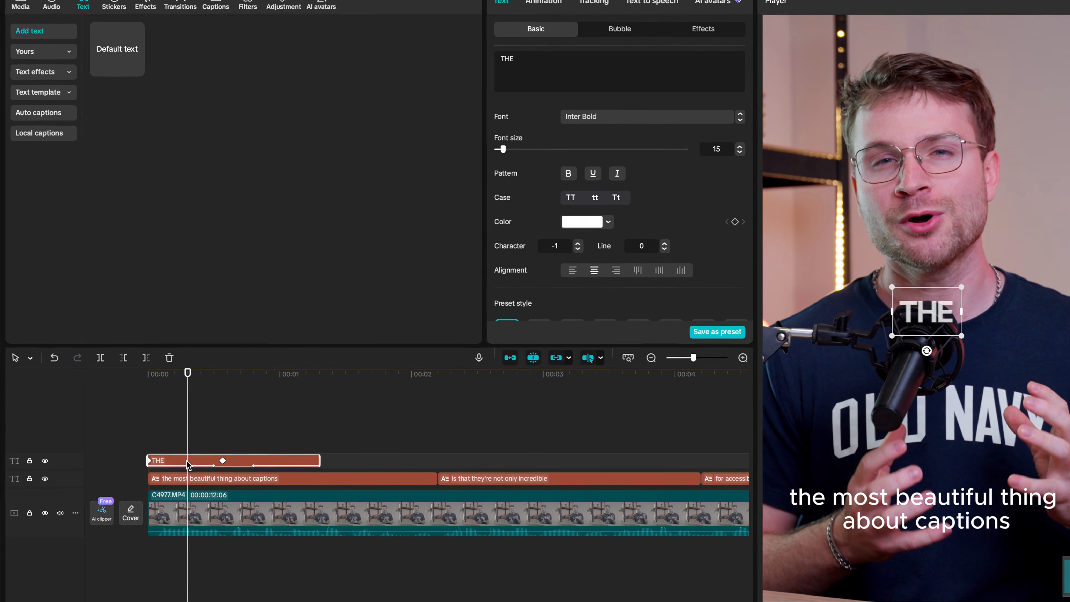
- Duplicate the THE clip three times onto separate tracks, stacked above the original
{"action": "left_click_drag", "start_coordinate": [181, 465], "coordinate": [180, 447]}
{"action": "left_click_drag", "start_coordinate": [254, 393], "coordinate": [254, 347]}
{"action": "scroll", "coordinate": [264, 445], "scroll_direction": "up", "scroll_amount": 2}
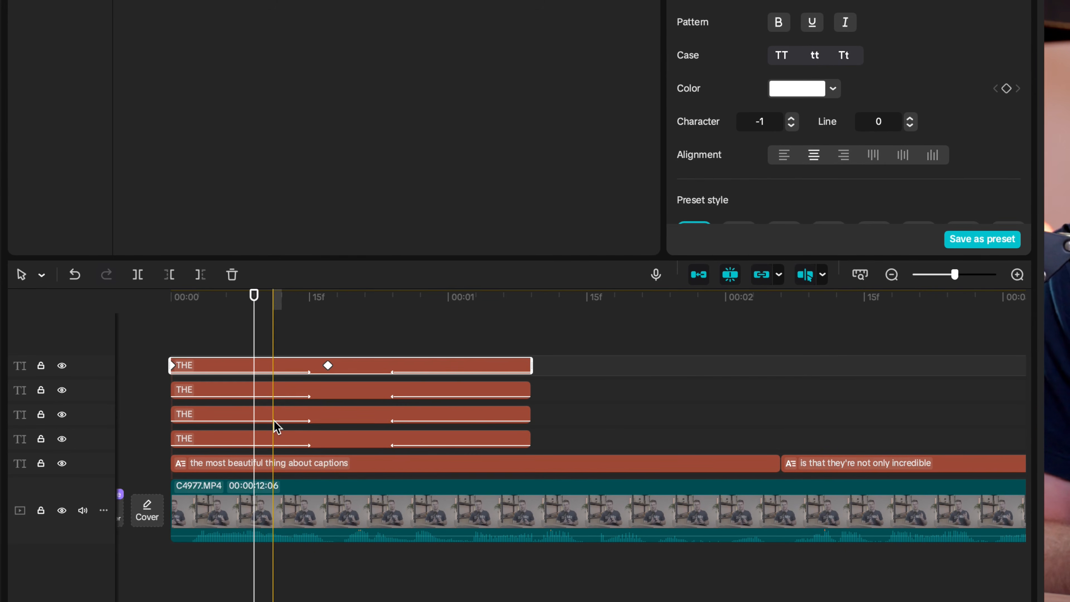
- Stagger the three duplicated THE clips so they start about 5, 10 and 13 frames in, from the lowest to the highest track
{"action": "left_click_drag", "start_coordinate": [229, 341], "coordinate": [259, 413]}
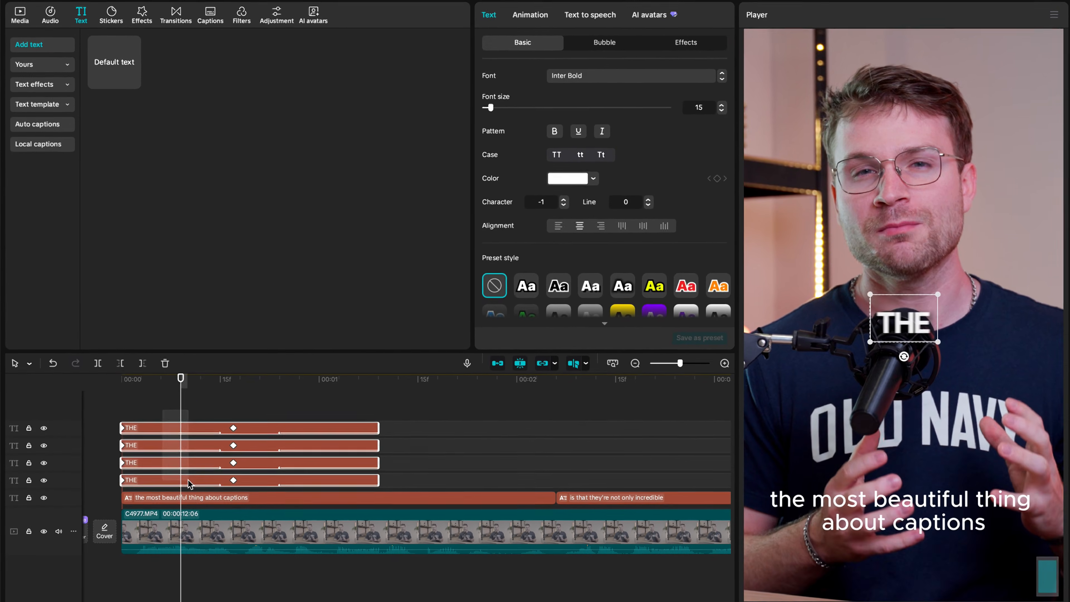
{"action": "left_click", "coordinate": [195, 420]}
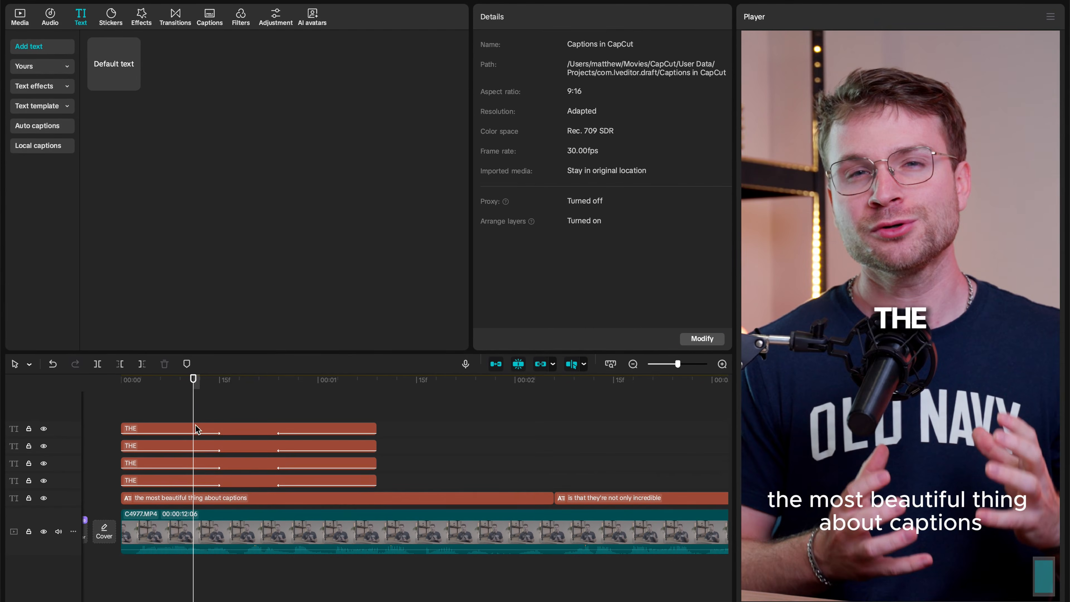
{"action": "left_click_drag", "start_coordinate": [195, 482], "coordinate": [298, 433]}
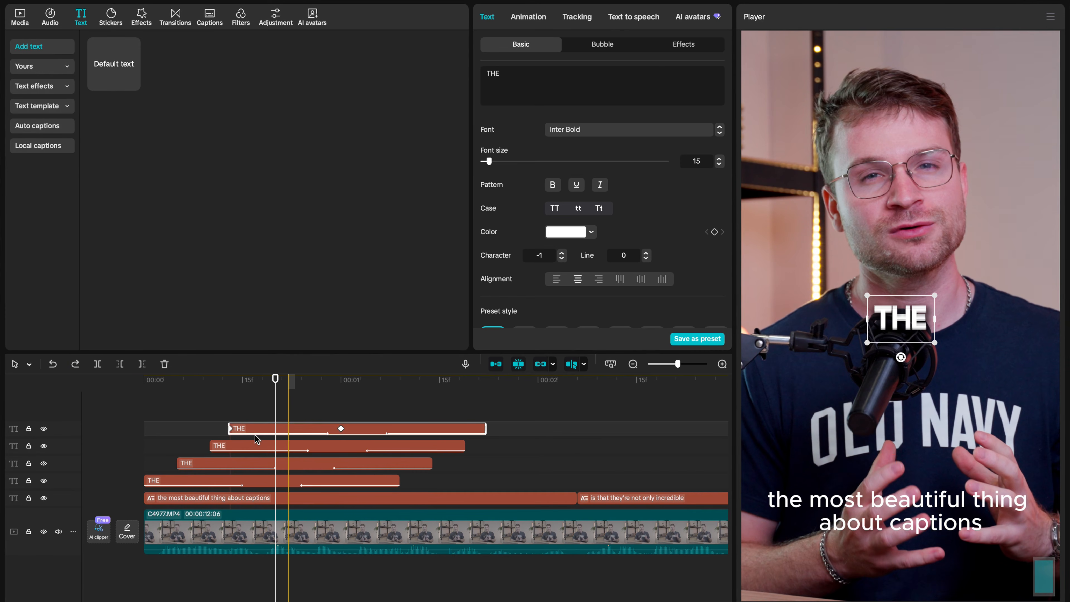
- Change the text of the three duplicates to MOST, BEAUTIFUL and THING, from the lowest to the highest track
{"action": "left_click", "coordinate": [261, 464]}
{"action": "type", "text": "MOST"}
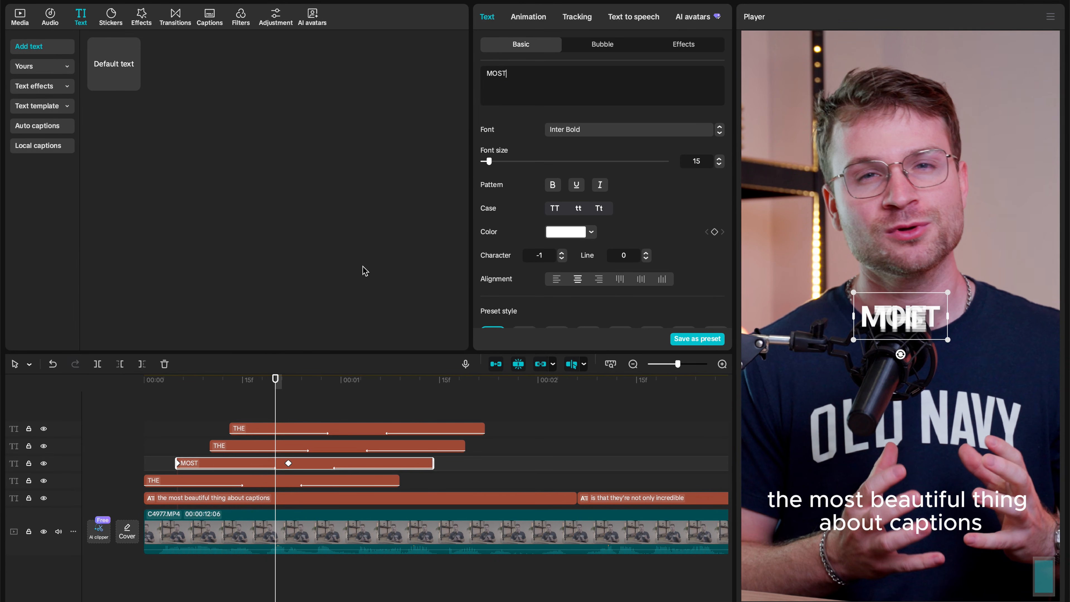
{"action": "left_click", "coordinate": [252, 447]}
{"action": "type", "text": "BEAUTIFUL"}
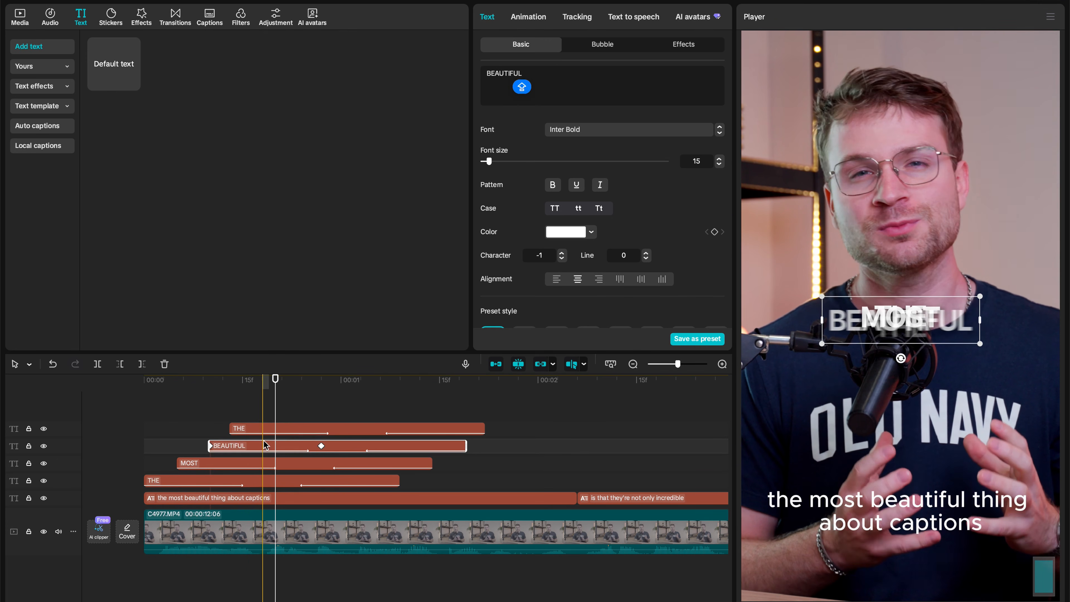
{"action": "left_click", "coordinate": [263, 429]}
{"action": "key", "text": "super+a"}
{"action": "type", "text": "THING"}
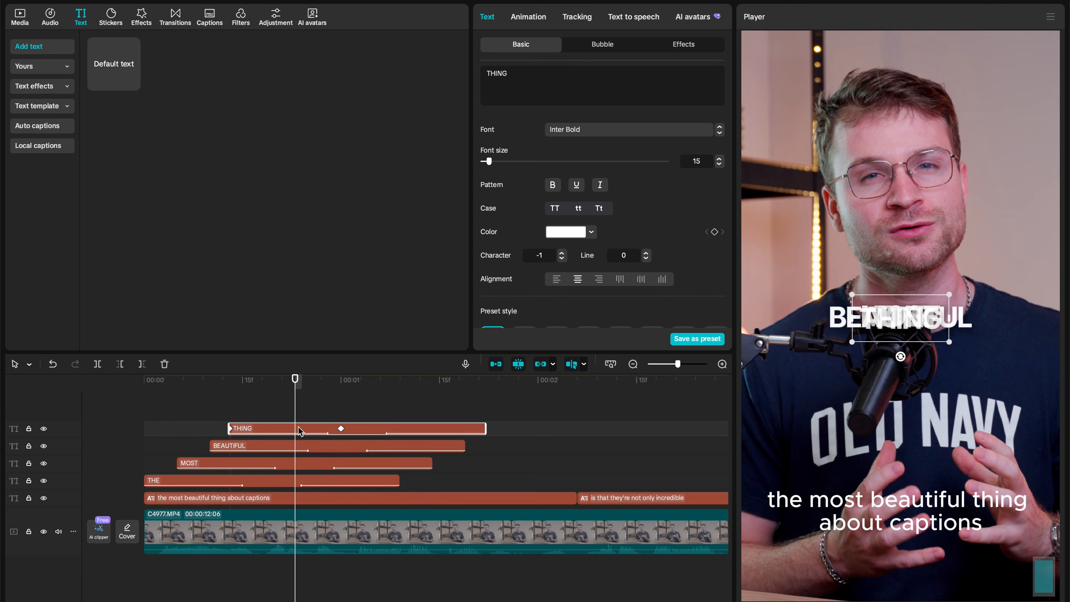
- Turn the THING, BEAUTIFUL and MOST texts into separate compound clips and select the MOST compound clip
{"action": "key", "text": "alt+g"}
{"action": "left_click", "coordinate": [296, 471]}
{"action": "key", "text": "alt+g"}
{"action": "left_click", "coordinate": [287, 509]}
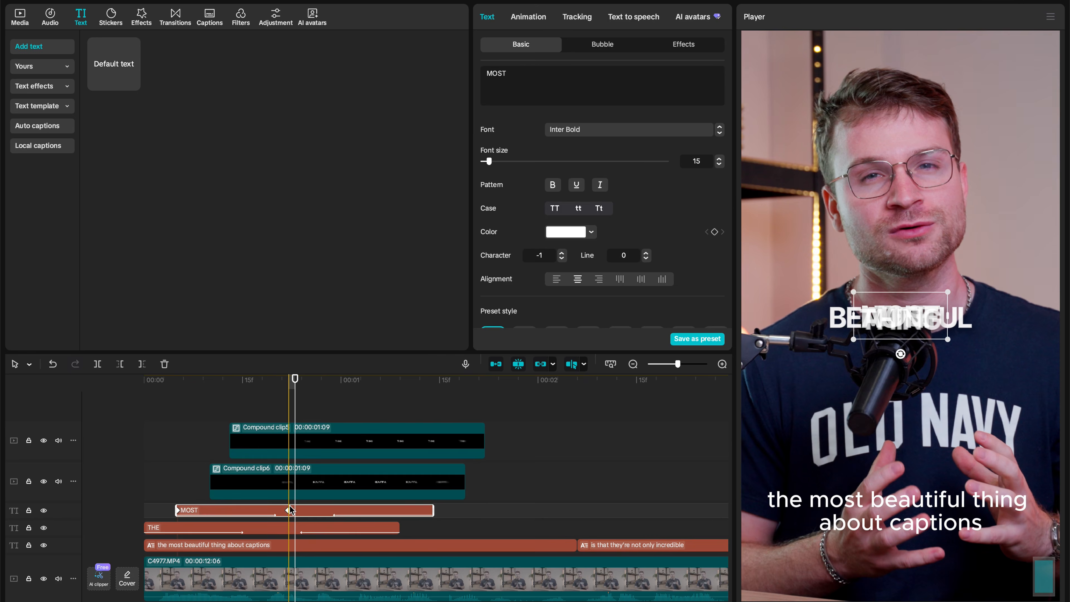
{"action": "key", "text": "alt+g"}
{"action": "left_click", "coordinate": [279, 553]}
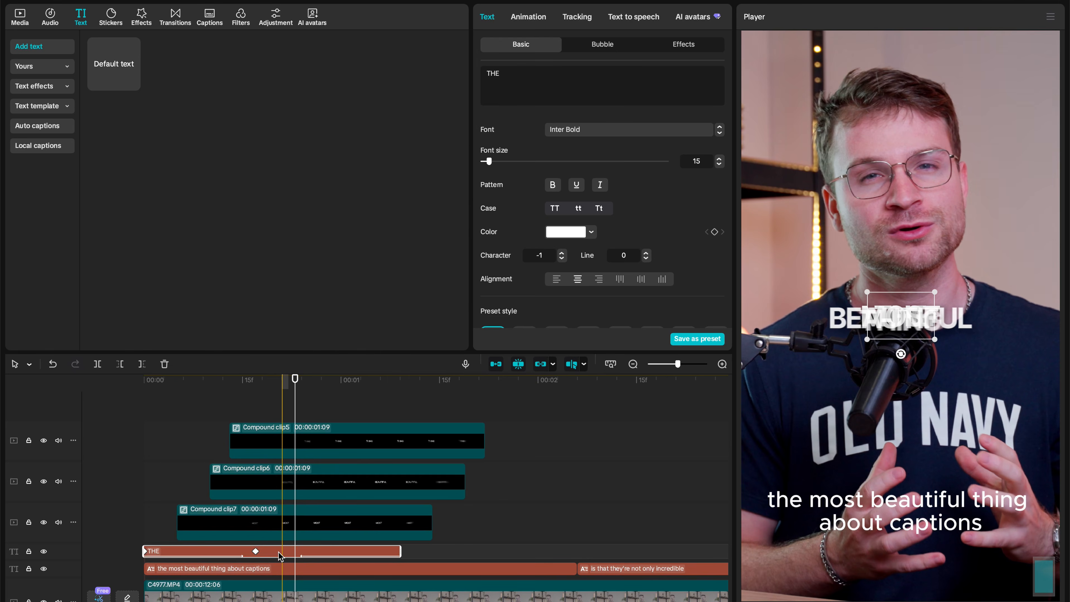
{"action": "left_click", "coordinate": [296, 522]}
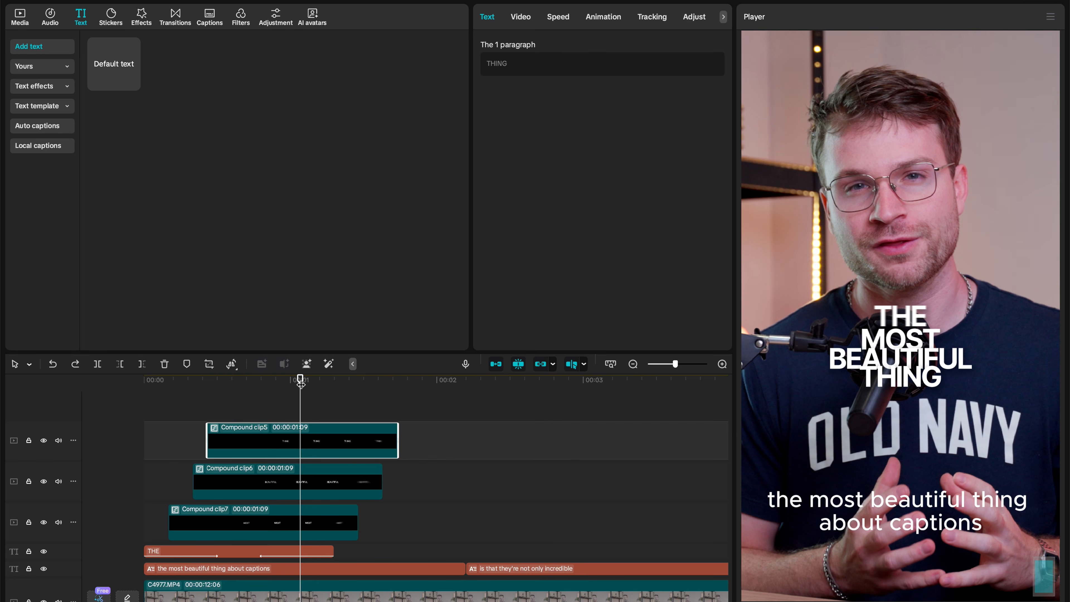
- Open the BEAUTIFUL compound clip and set its text color to golden yellow, FFBD08
{"action": "left_click", "coordinate": [291, 484]}
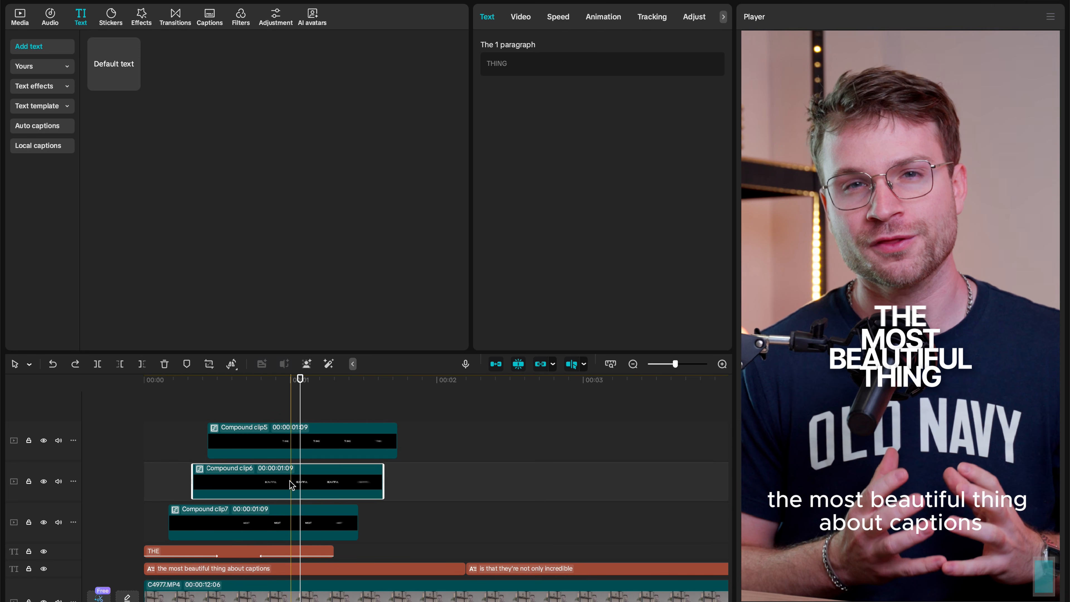
{"action": "double_click", "coordinate": [290, 484]}
{"action": "left_click", "coordinate": [234, 474]}
{"action": "left_click", "coordinate": [235, 478]}
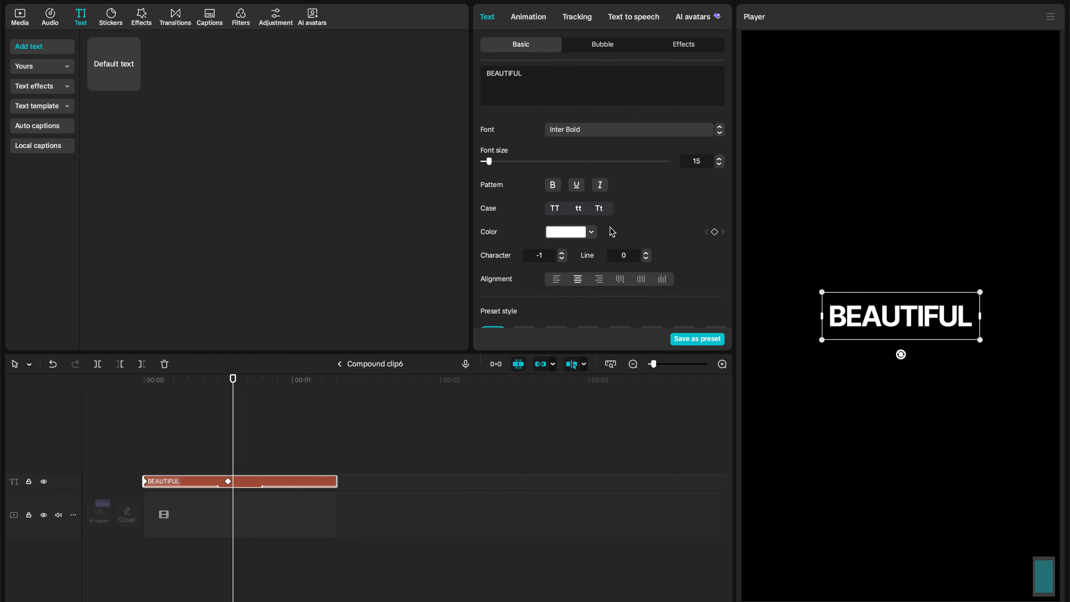
{"action": "left_click", "coordinate": [590, 232]}
{"action": "left_click", "coordinate": [556, 338]}
{"action": "left_click_drag", "start_coordinate": [628, 265], "coordinate": [651, 211]}
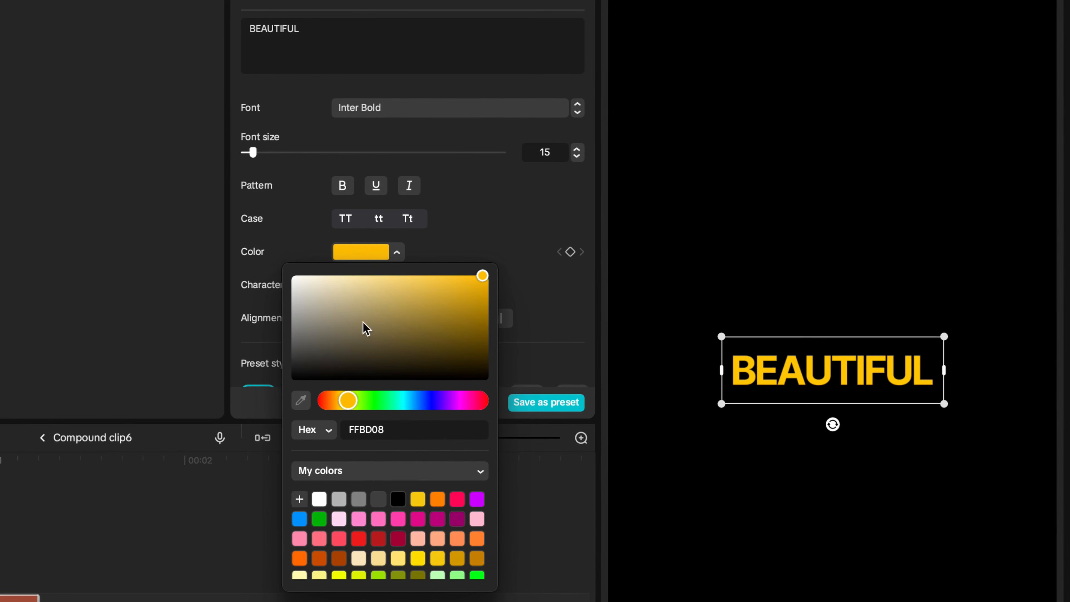
{"action": "left_click", "coordinate": [451, 233]}
- Open the font choices for the BEAUTIFUL text
{"action": "left_click", "coordinate": [415, 109]}
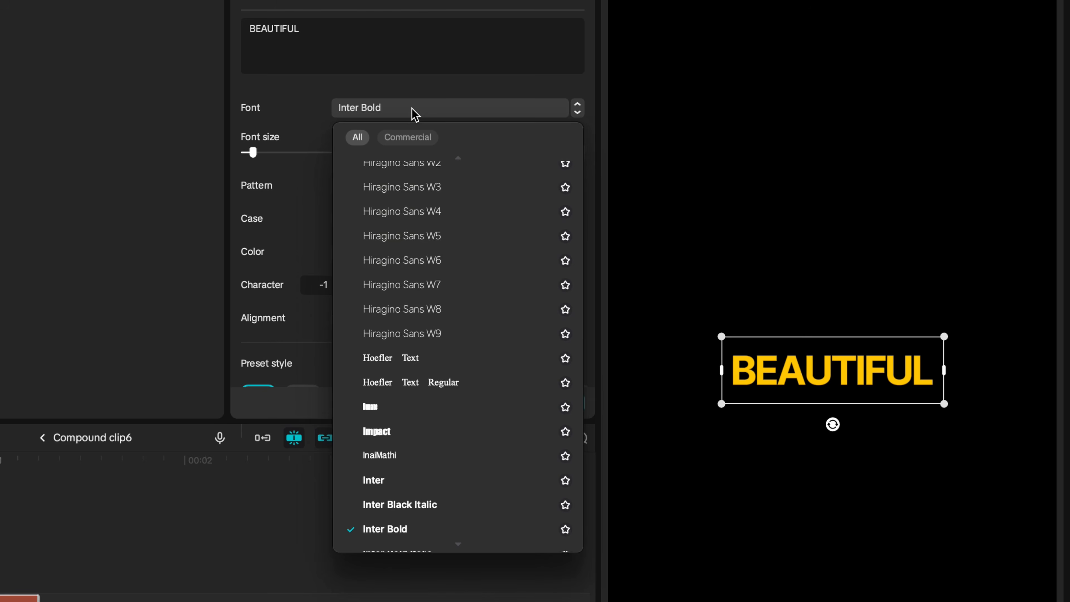